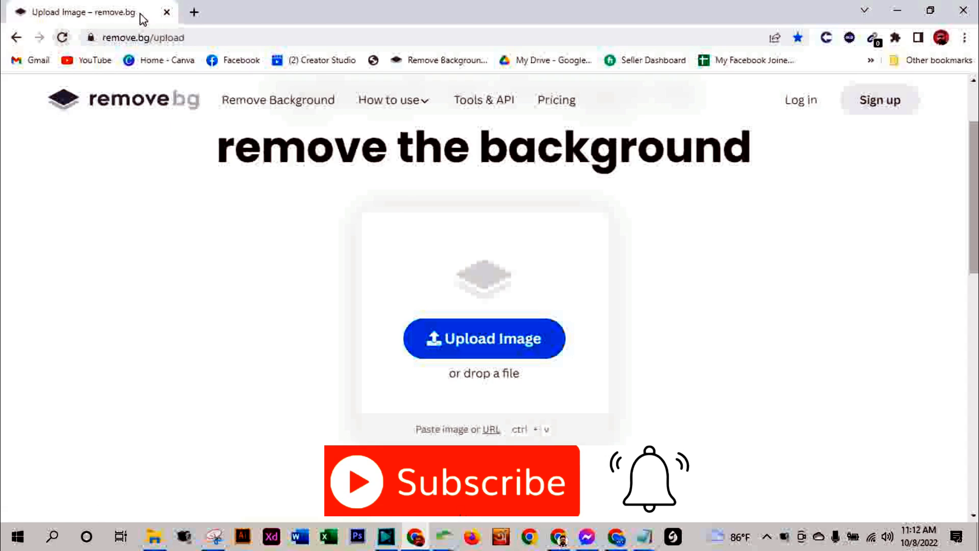
left_click(193, 12)
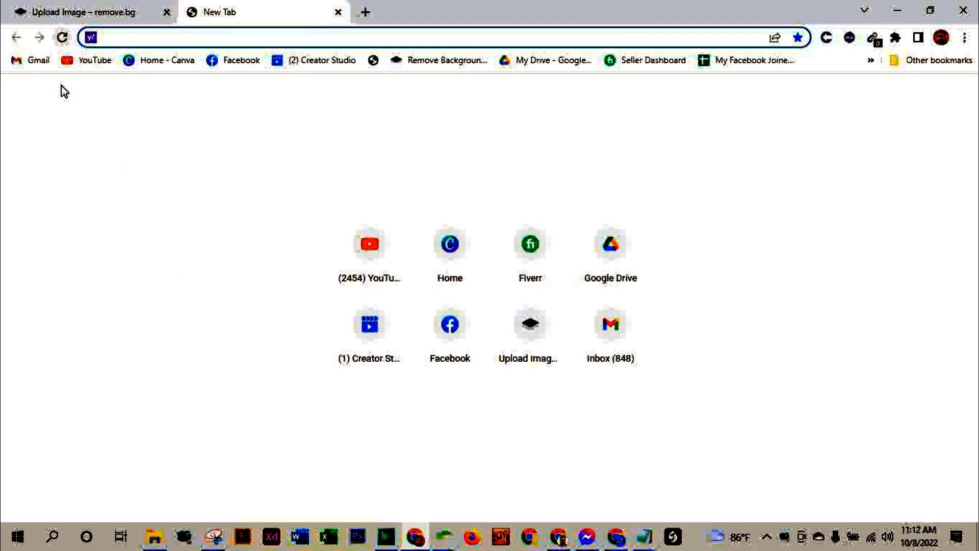
left_click(119, 6)
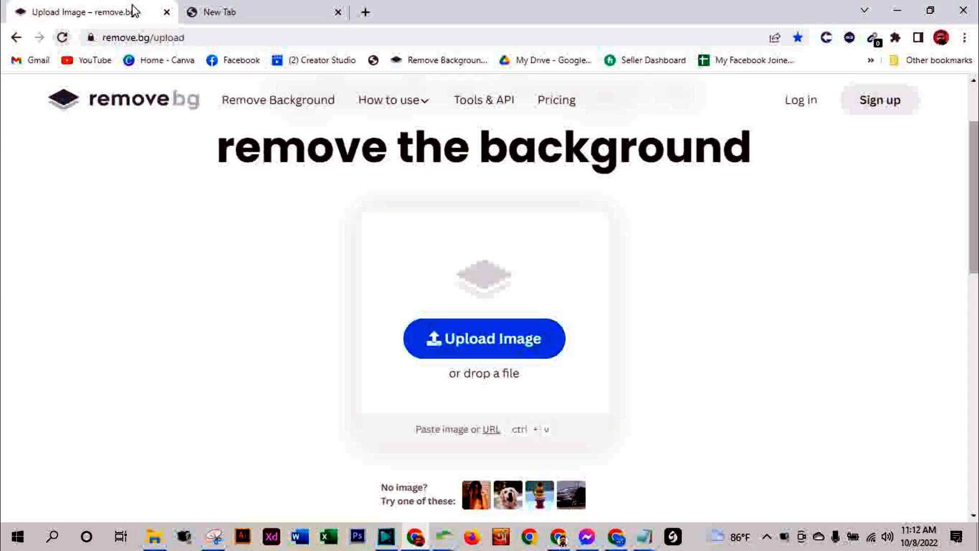
left_click(216, 12)
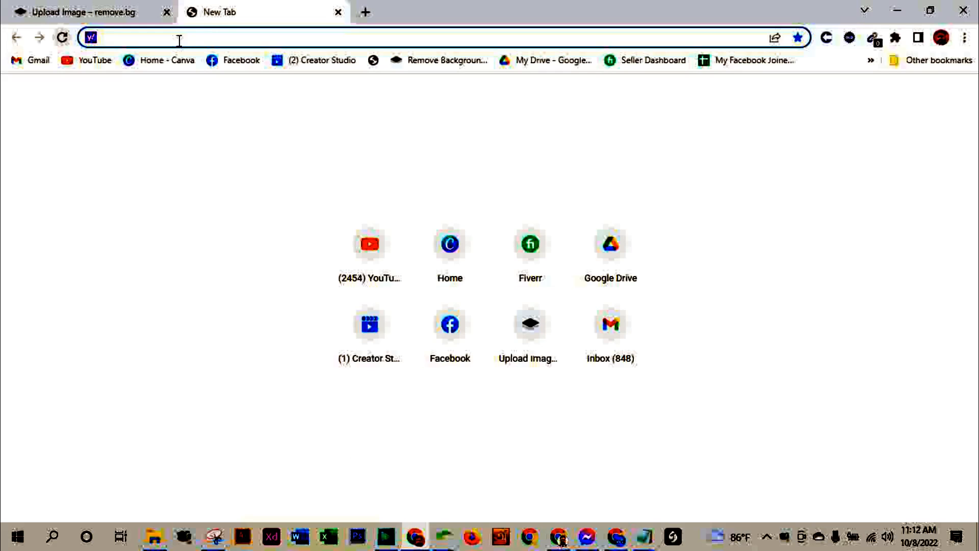
type("www")
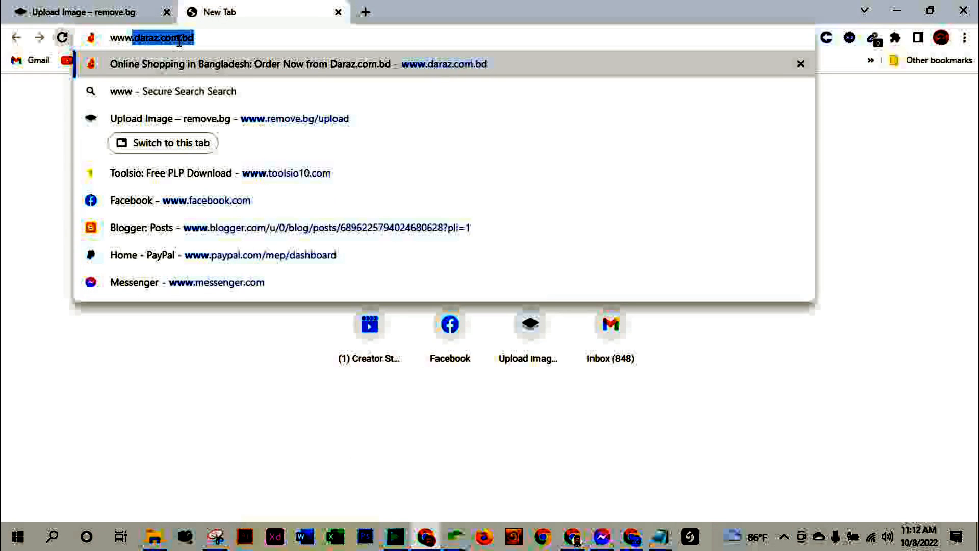
type(".")
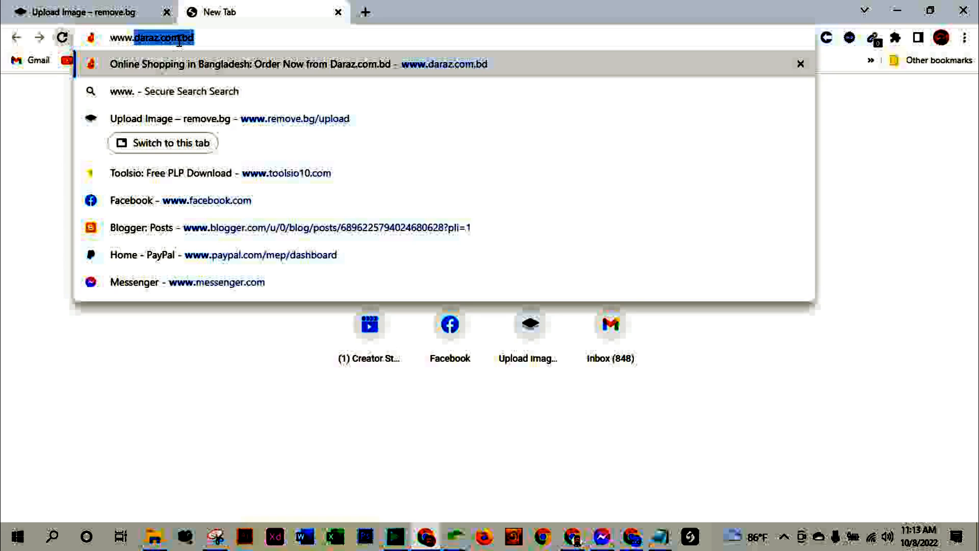
type("remov")
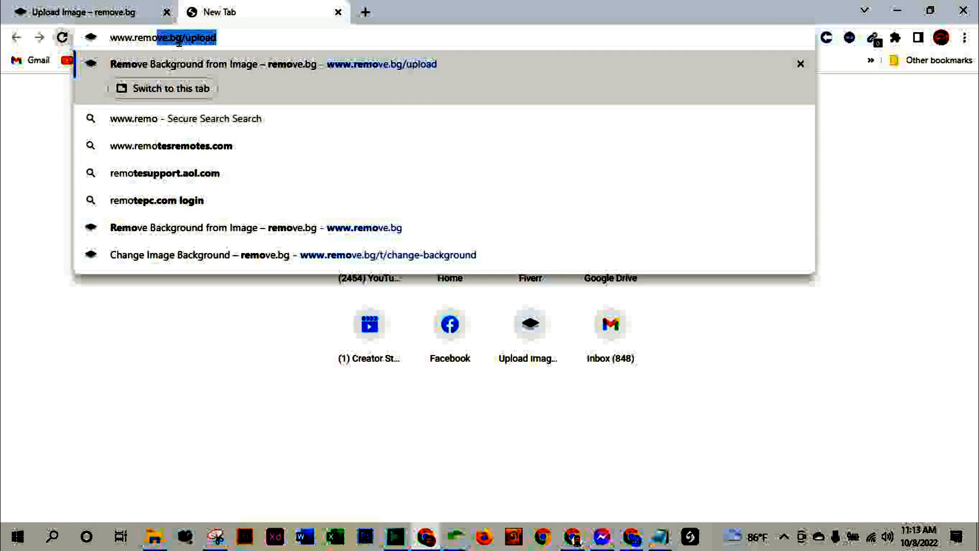
type("e")
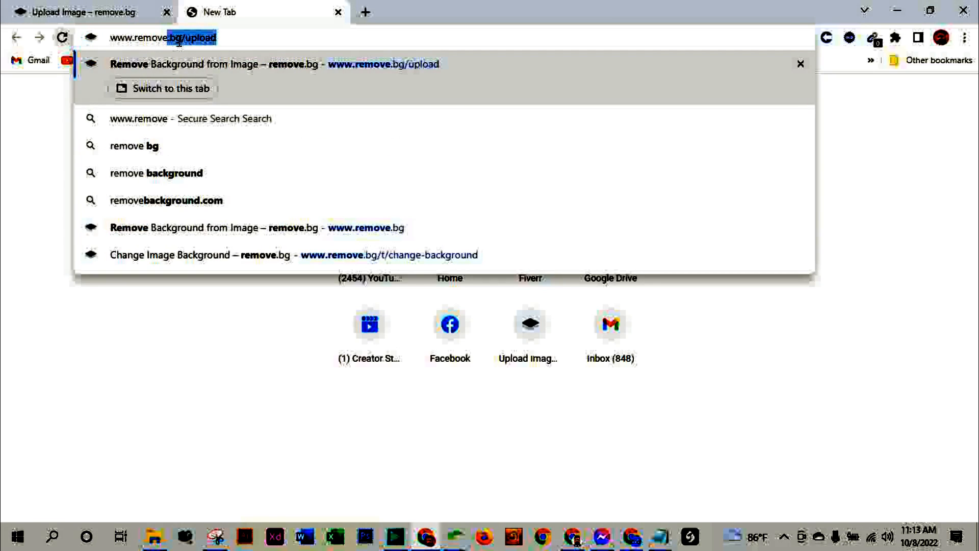
type(".")
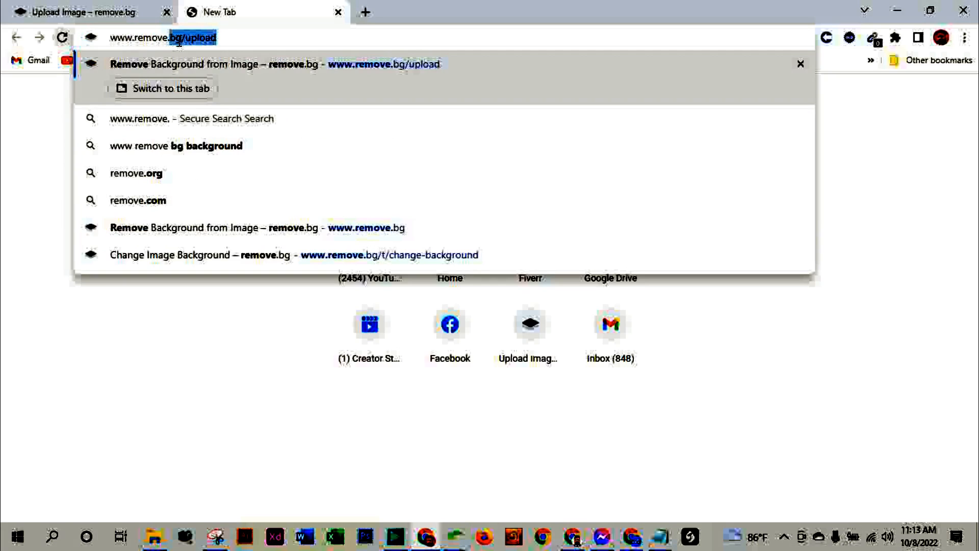
type("bg")
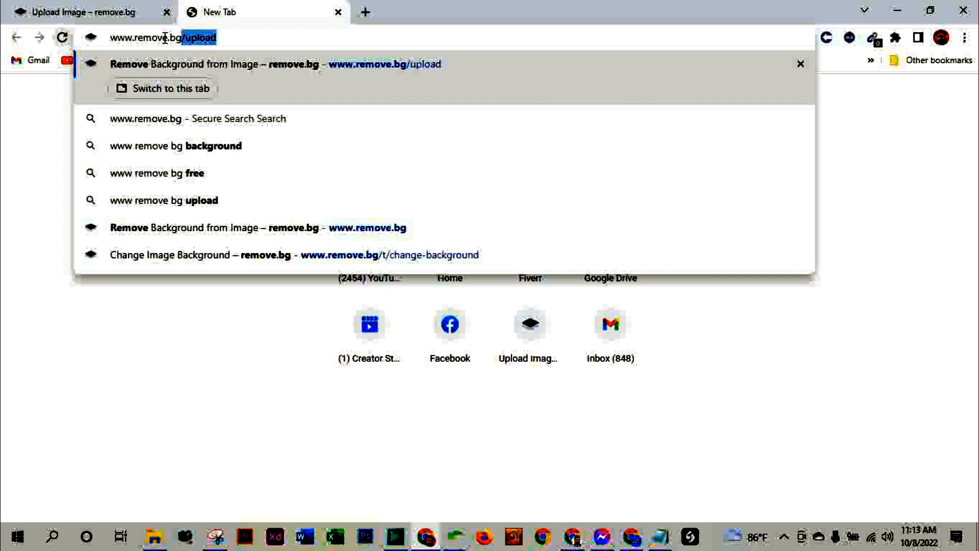
key("Return")
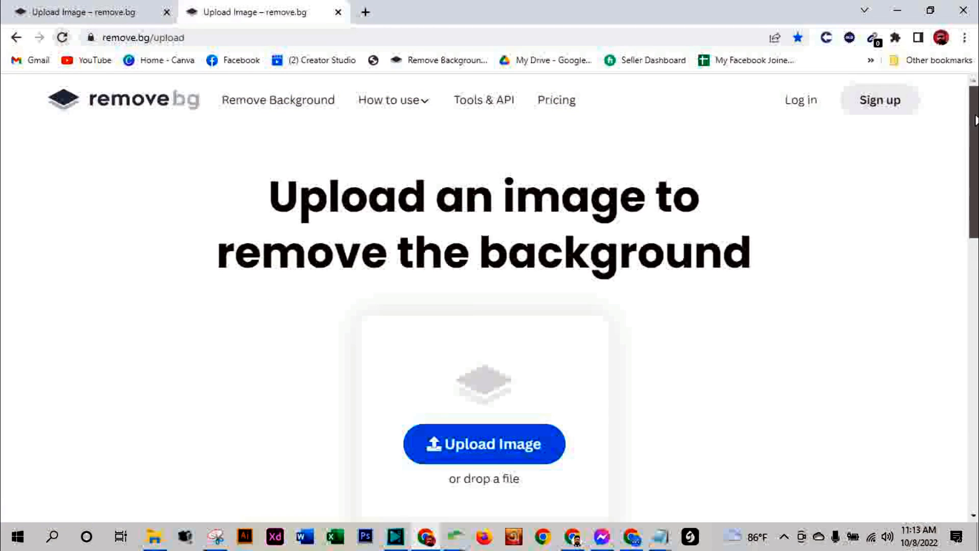
mouse_move(975, 119)
left_mouse_down()
mouse_move(972, 196)
mouse_move(969, 122)
left_mouse_up()
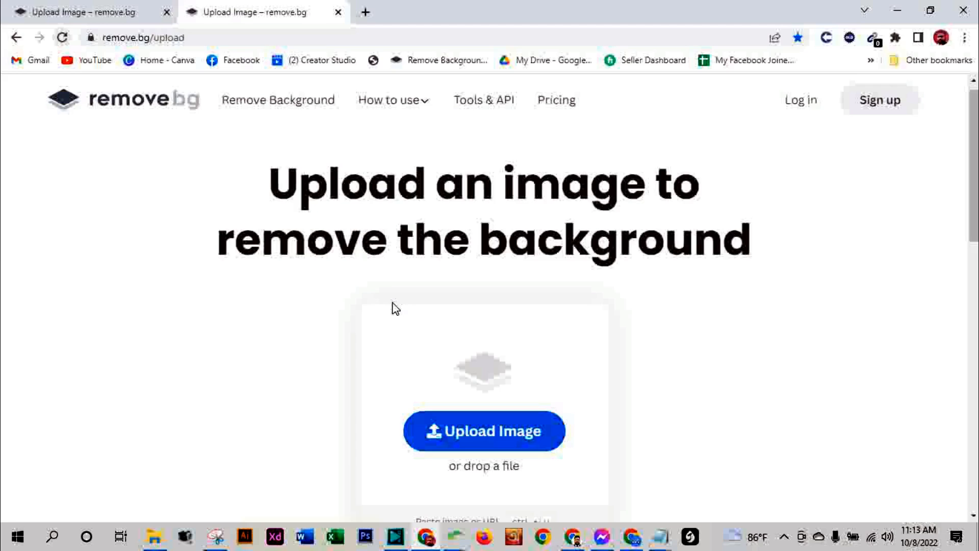
key("ctrl+l")
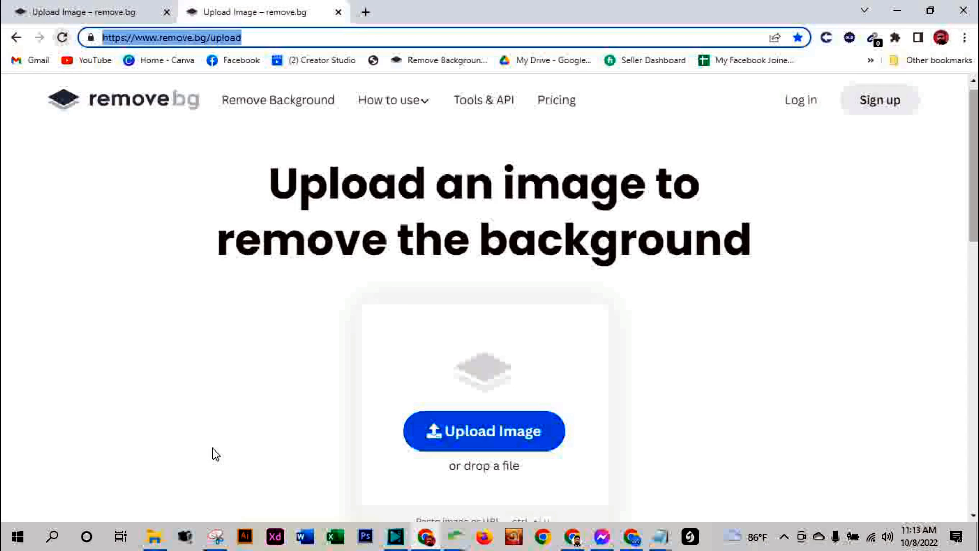
Switch to File Explorer, view new.png from the Downloads folder, and minimize the image viewer
left_click(152, 541)
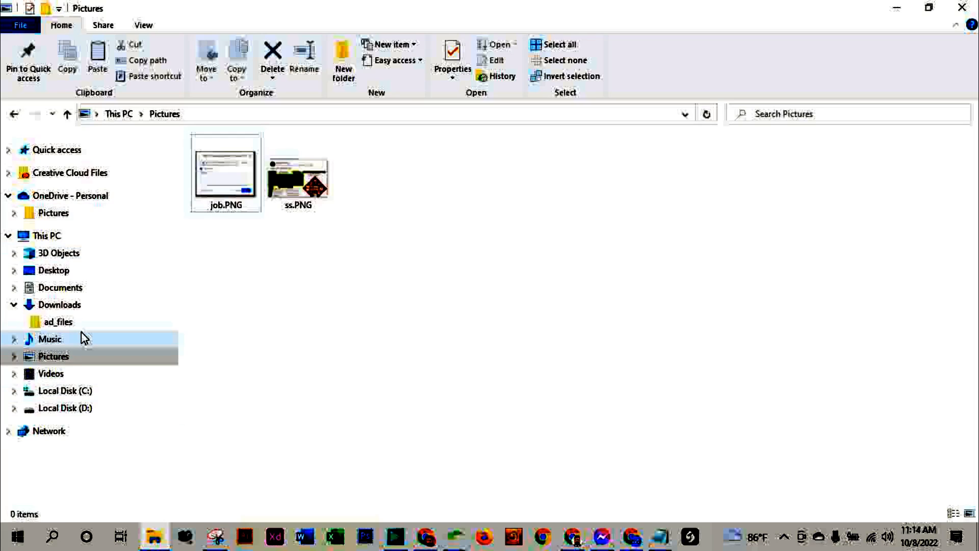
left_click(59, 308)
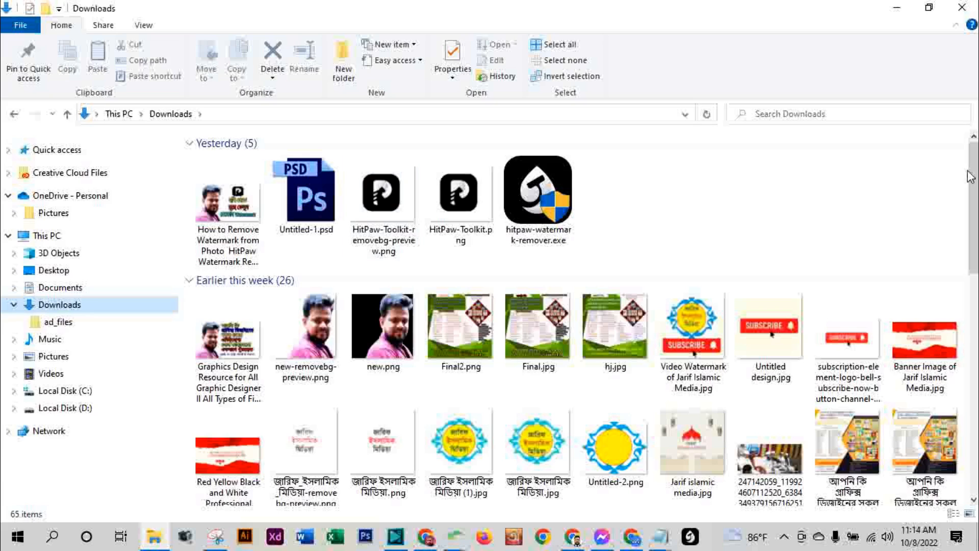
left_click_drag(971, 176, 975, 255)
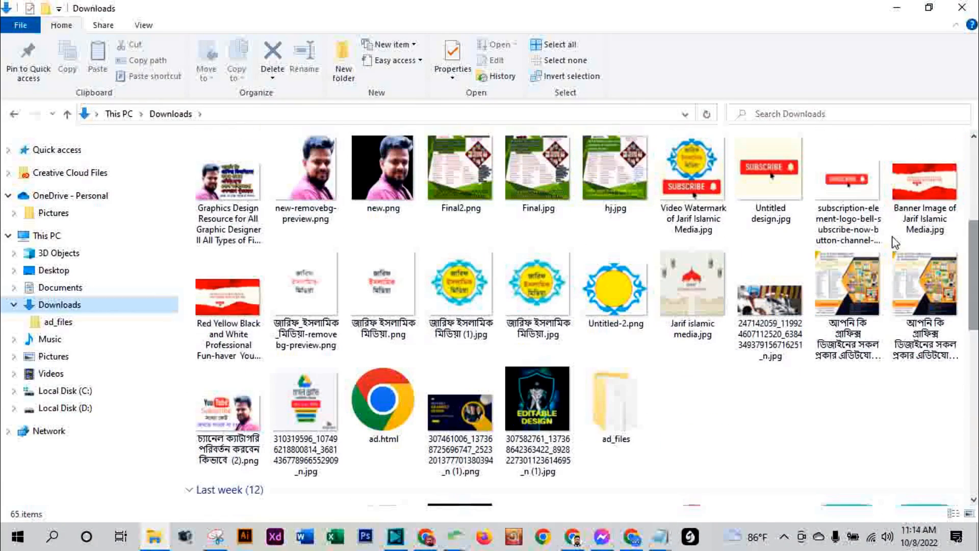
double_click(381, 179)
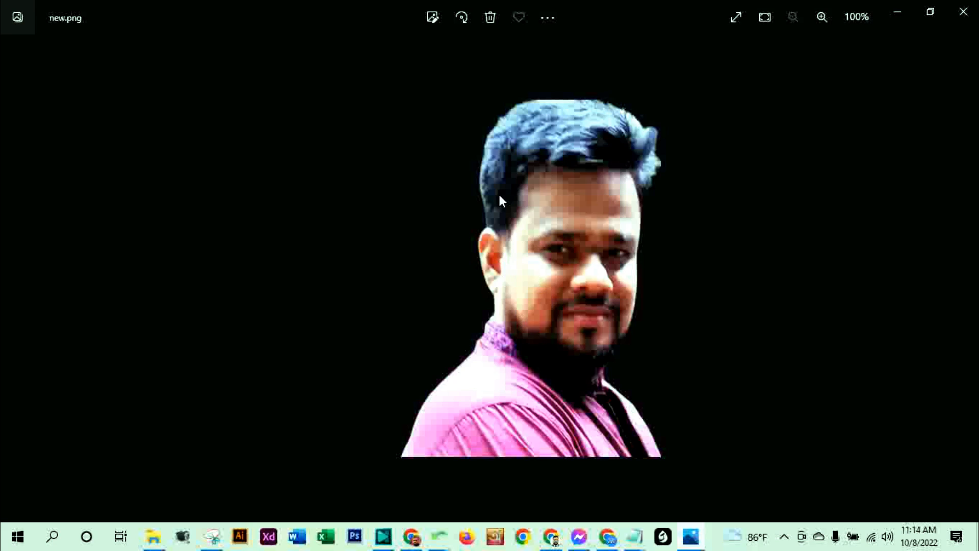
left_click(899, 14)
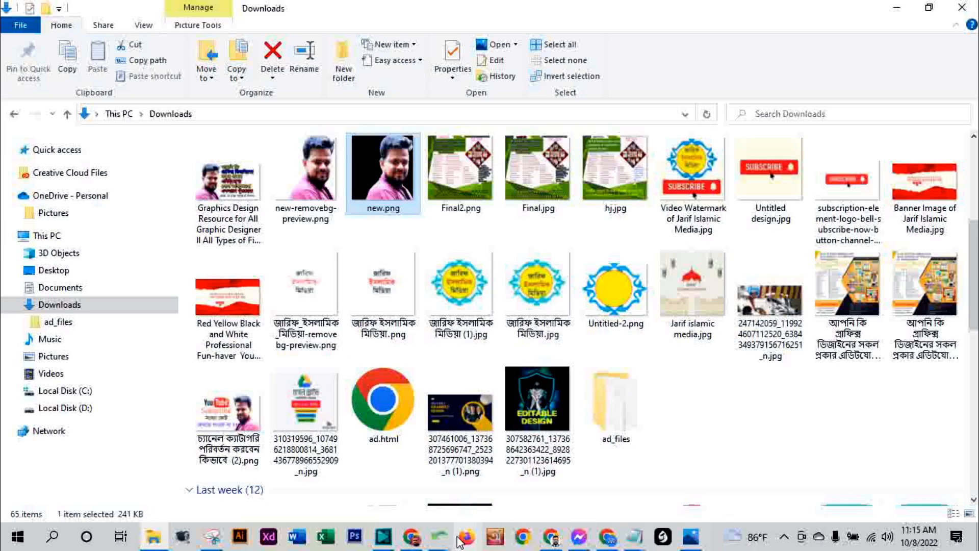
Switch back to Chrome and upload new.png from the Downloads folder for background removal
left_click(411, 538)
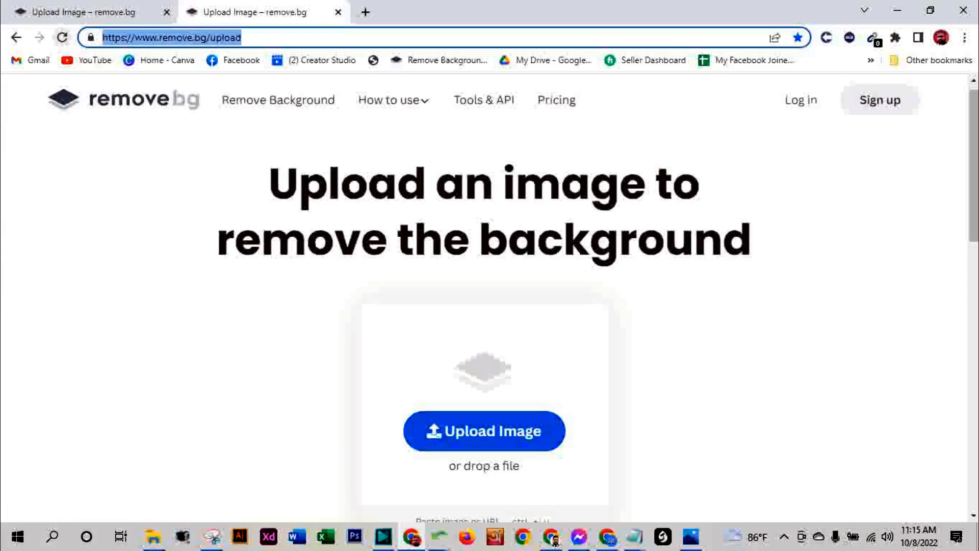
left_click(482, 440)
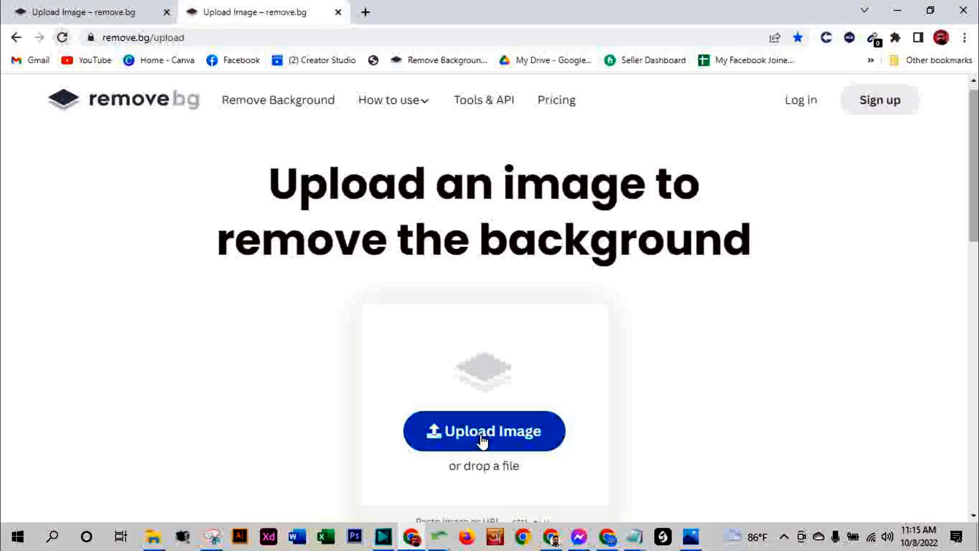
left_click(482, 440)
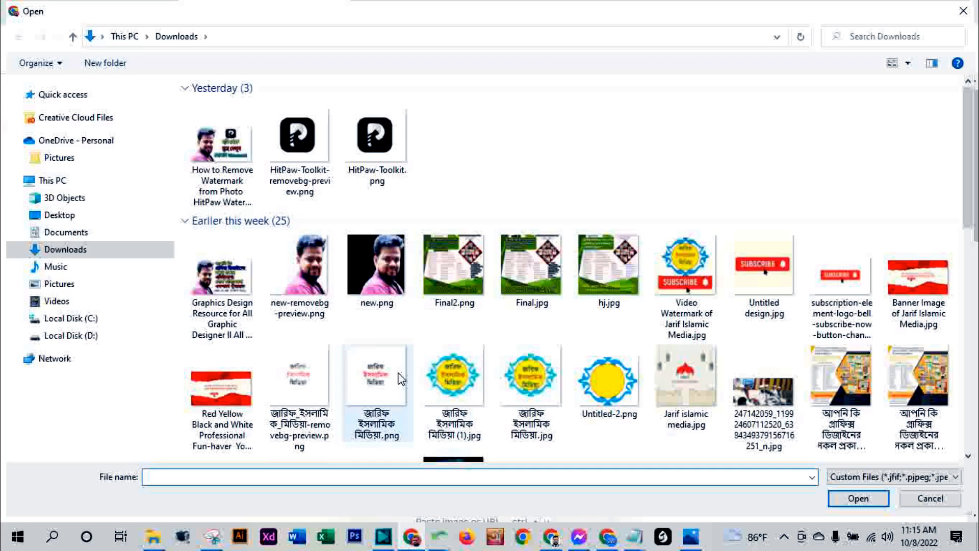
double_click(373, 274)
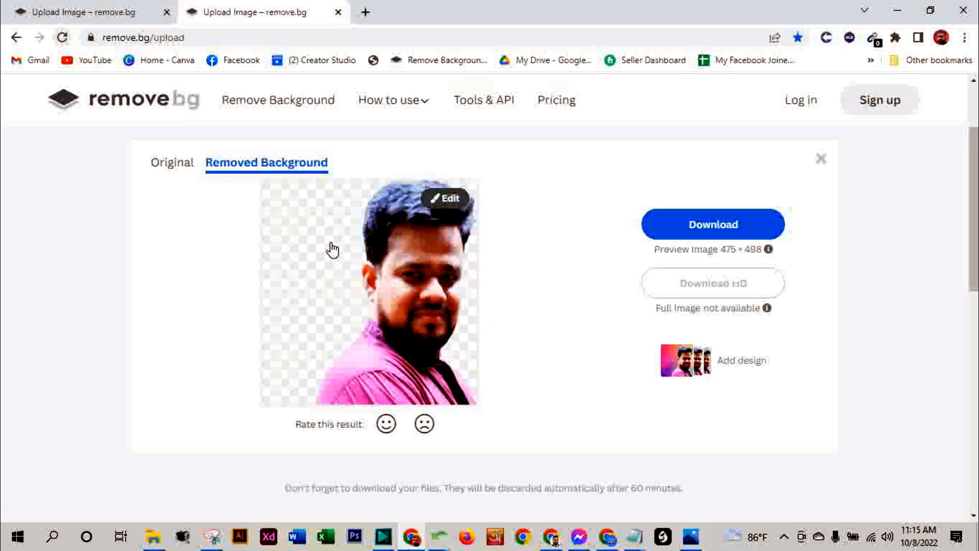
Add the pink-purple gradient design to the cutout, sending it to Designify, and accept all cookies there
left_click(679, 363)
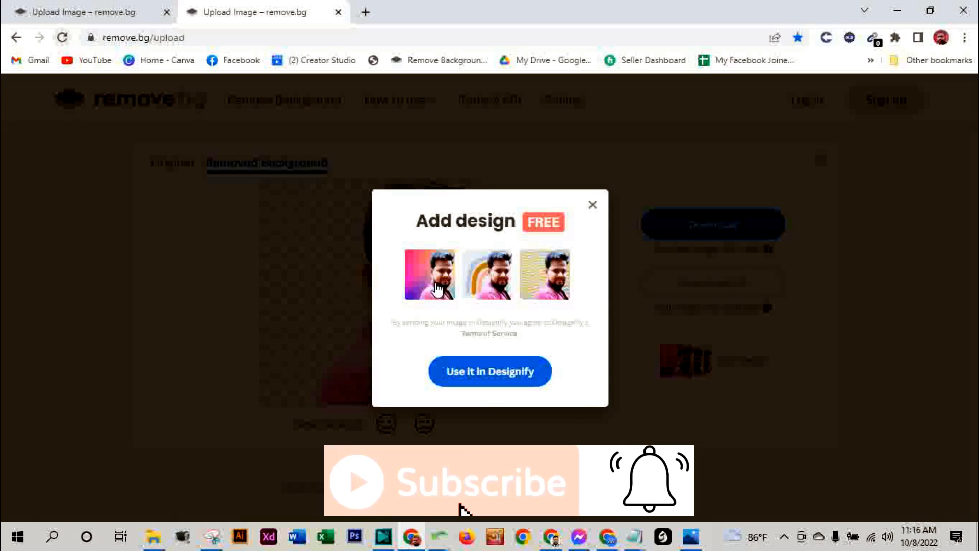
left_click(436, 288)
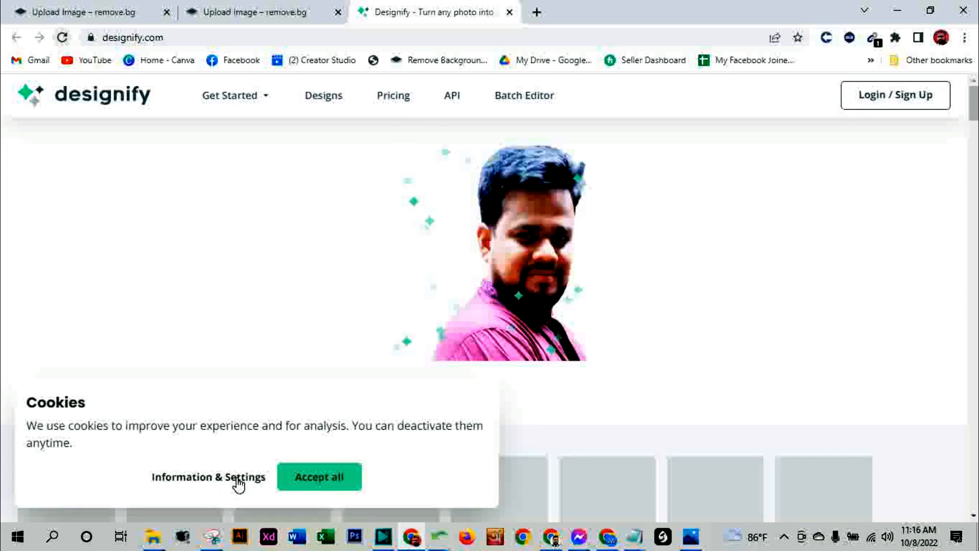
left_click(314, 479)
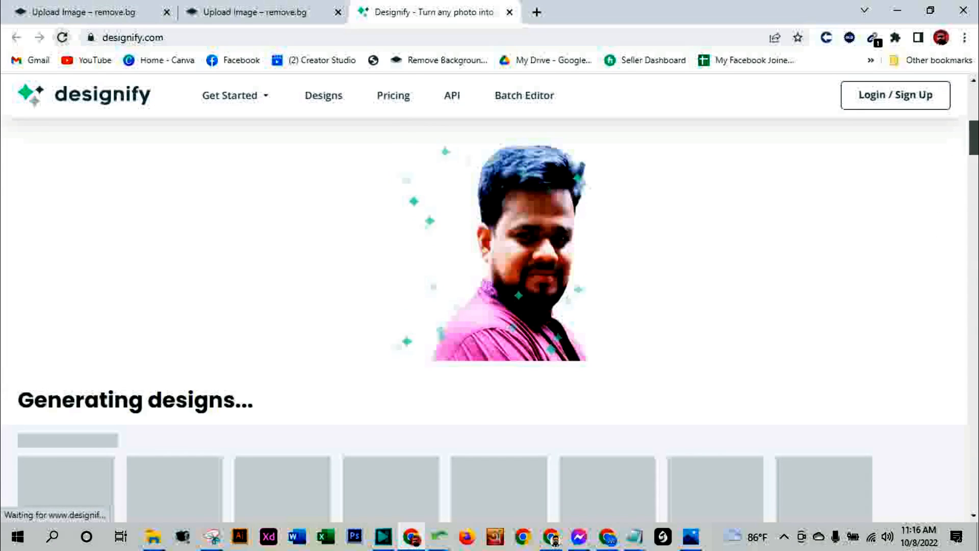
Open the Pride Flag design from the Profile Pictures category of the design gallery
left_click_drag(974, 136, 975, 164)
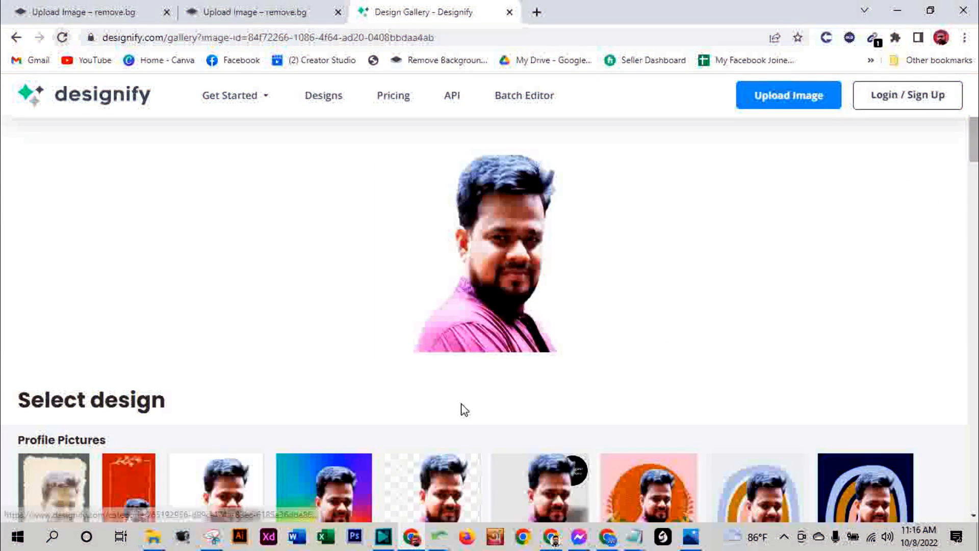
scroll(470, 401, "down", 1)
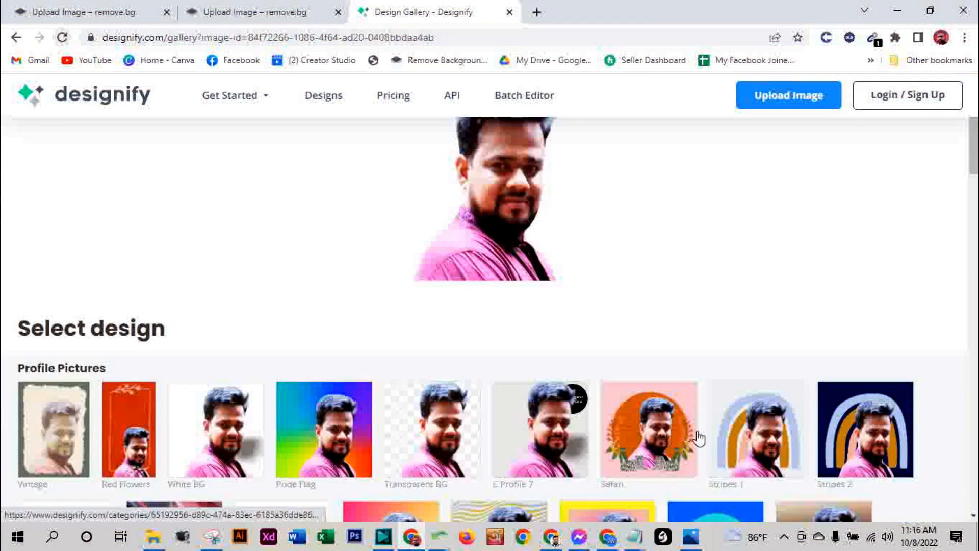
left_click(331, 437)
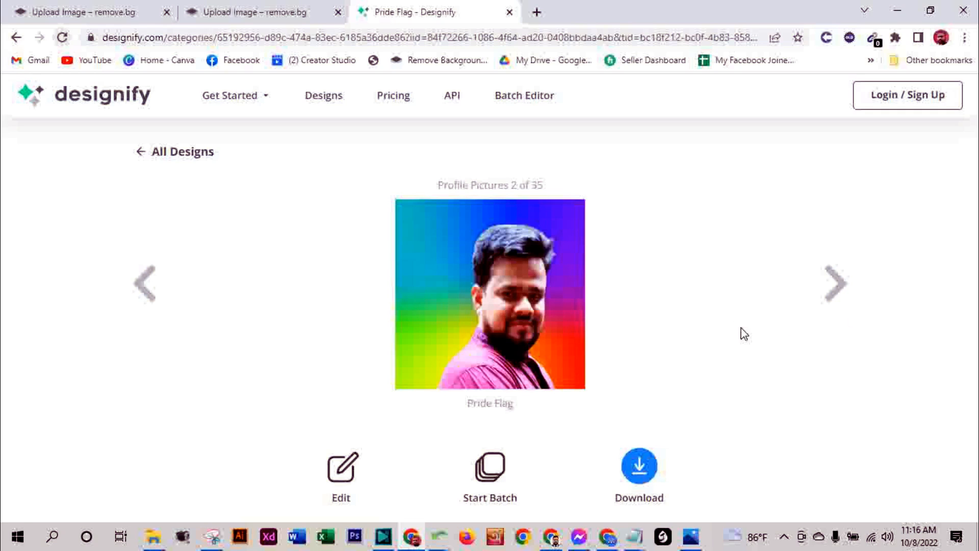
Browse forward through the Profile Pictures designs from Pride Flag to the Multicolor design
left_click(840, 287)
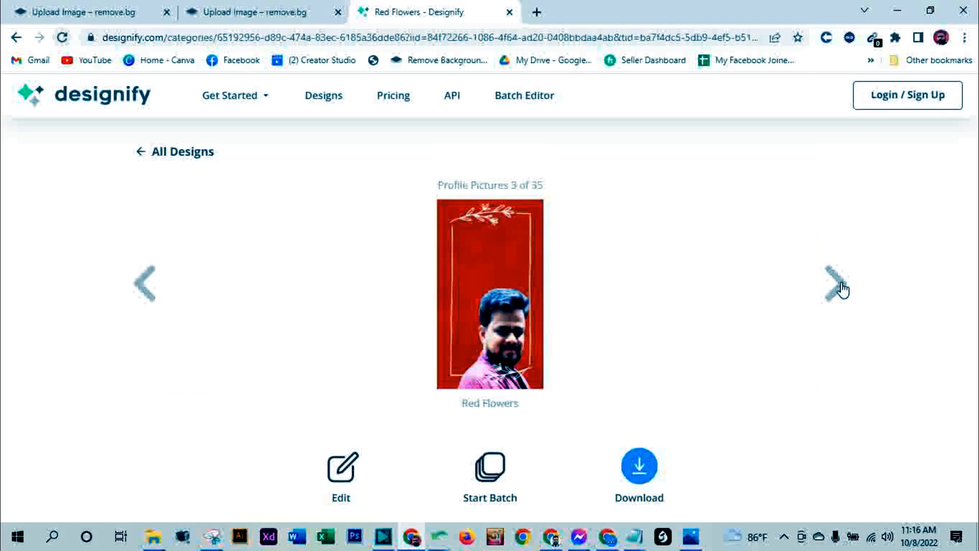
left_click(840, 287)
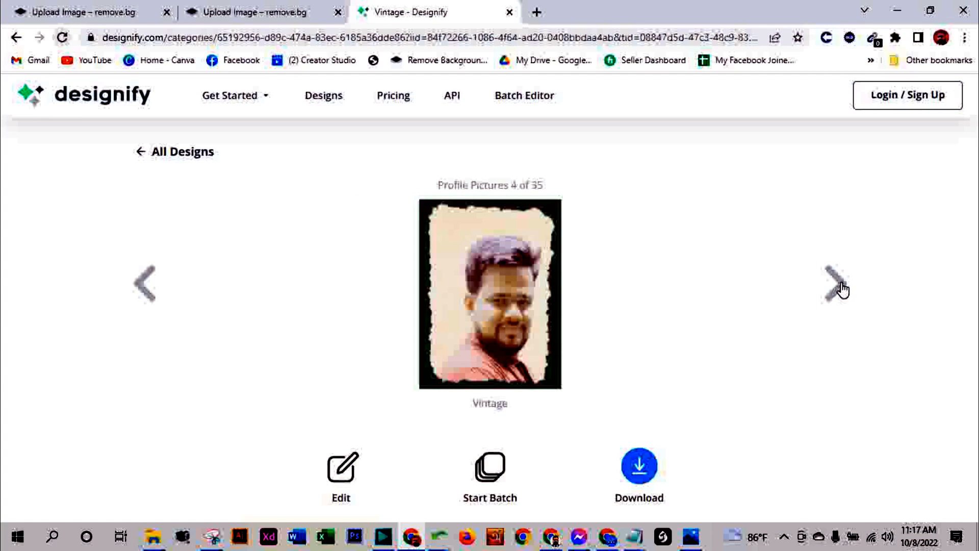
left_click(842, 285)
left_click(840, 286)
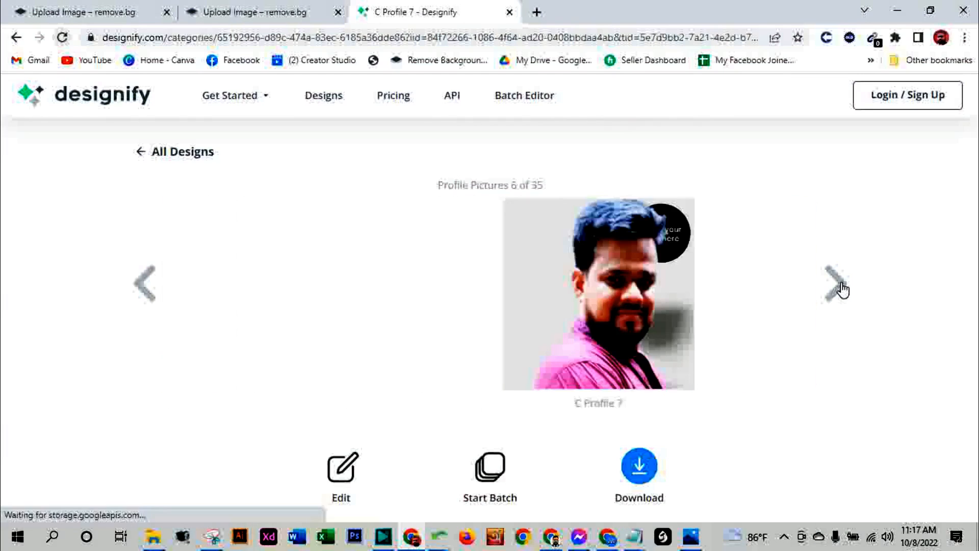
left_click(841, 287)
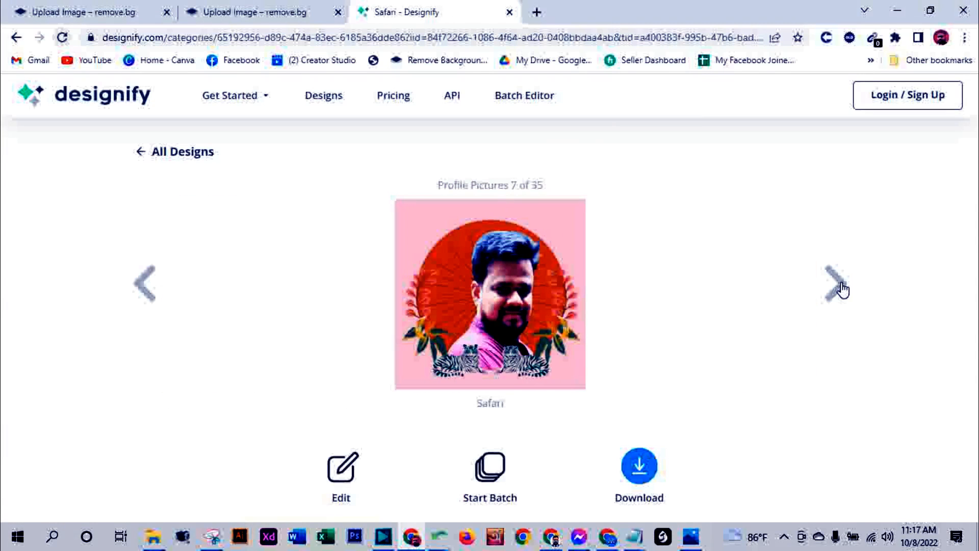
left_click(843, 288)
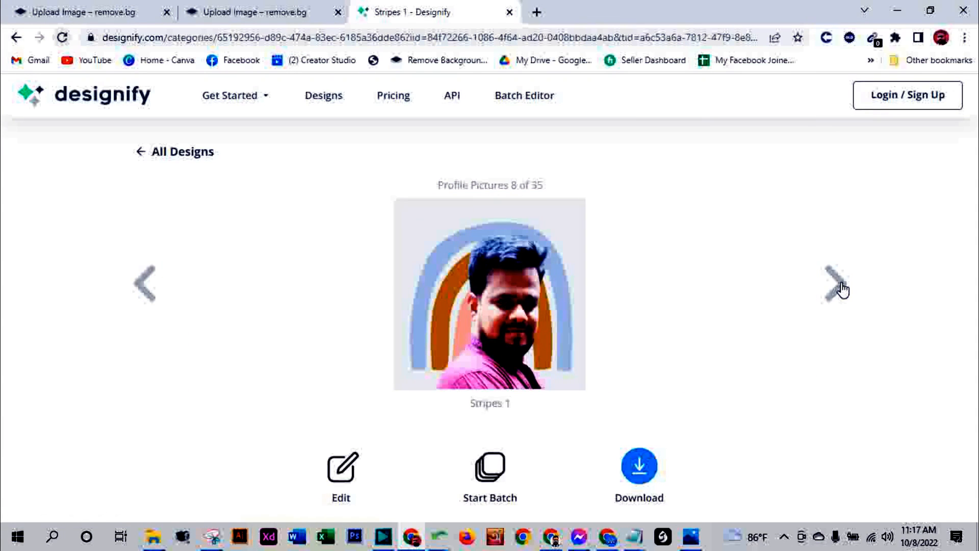
left_click(843, 288)
left_click(843, 288)
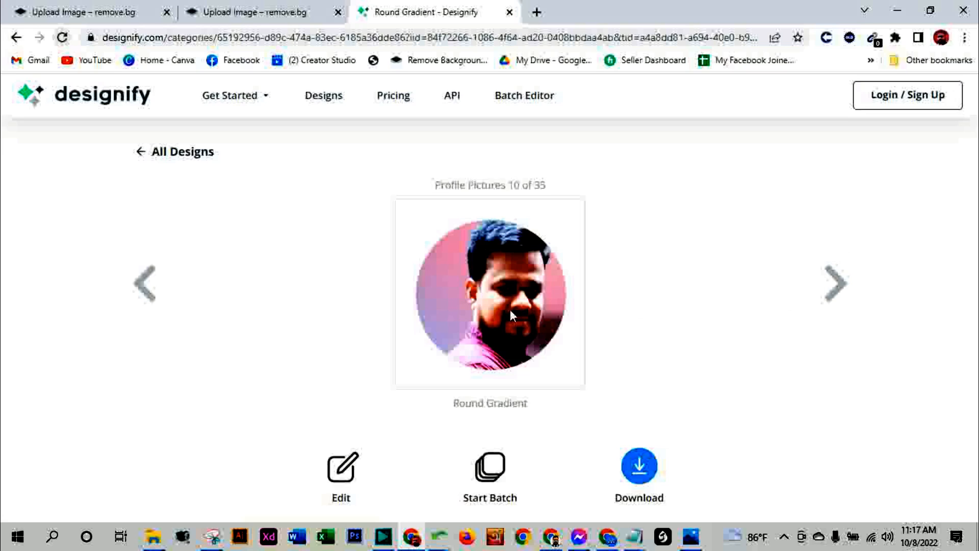
left_click(847, 289)
left_click(848, 288)
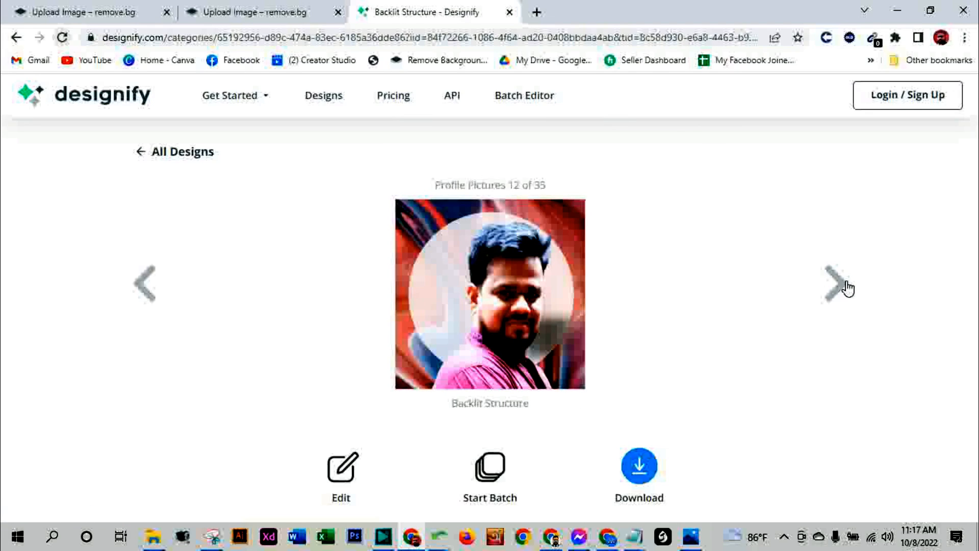
left_click(847, 288)
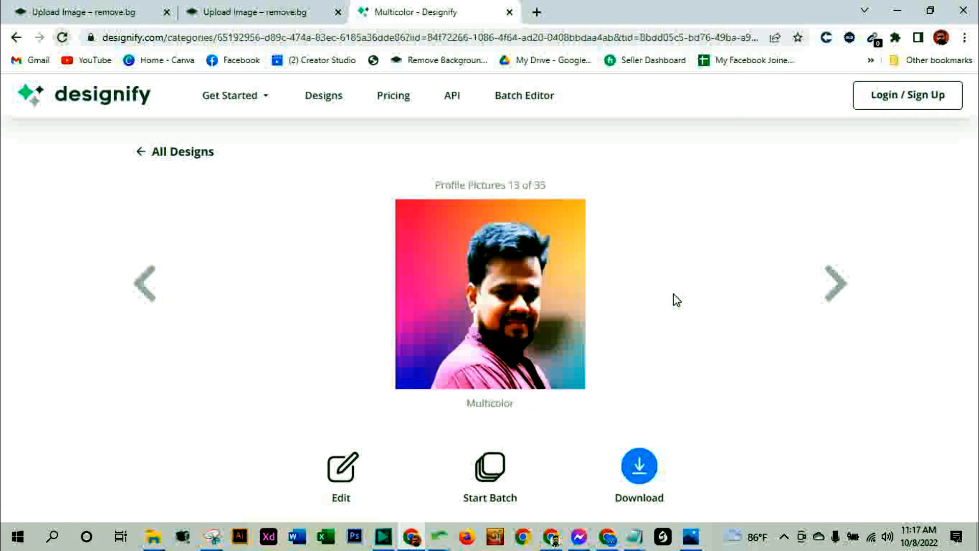
Browse forward through the Profile Pictures designs from Multicolor to Tropical Mood
left_click(841, 288)
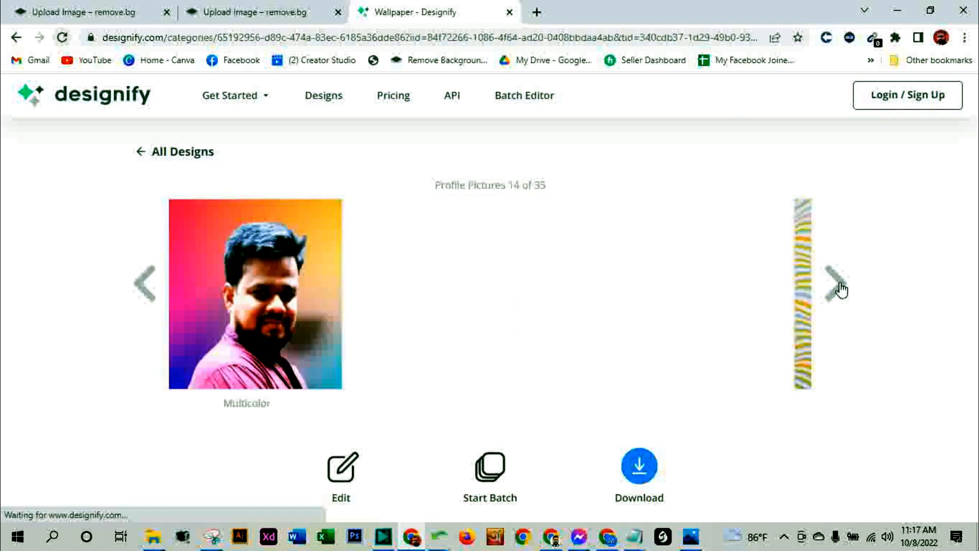
left_click(842, 289)
left_click(842, 289)
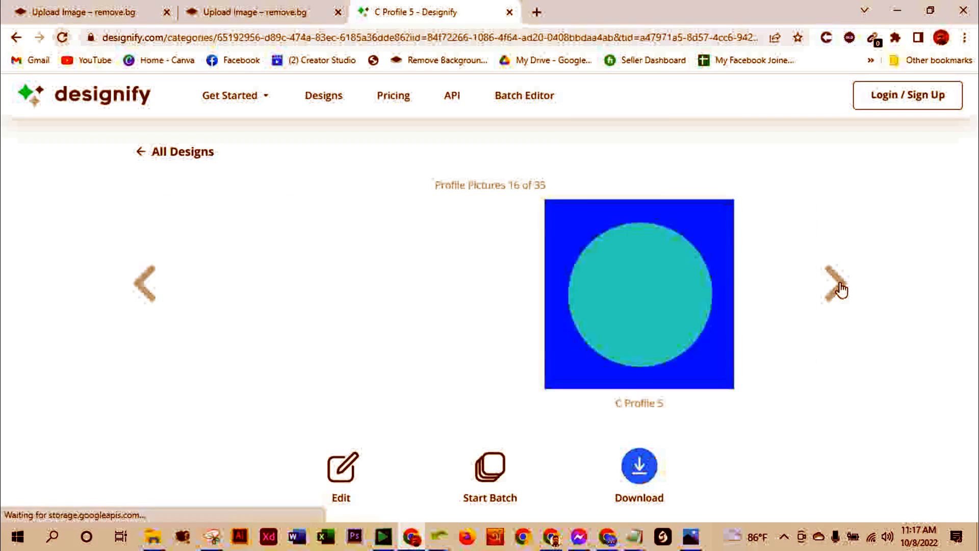
left_click(842, 289)
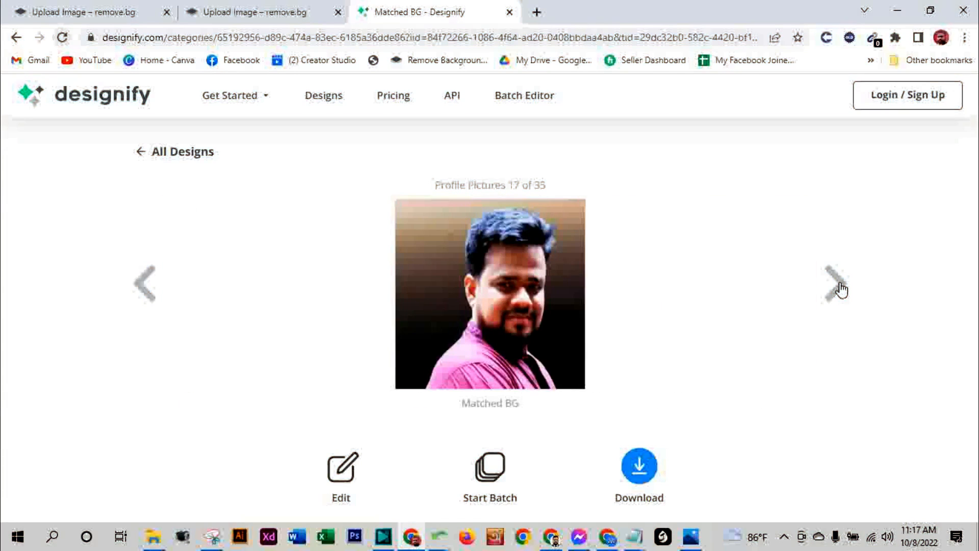
left_click(842, 289)
left_click(842, 289)
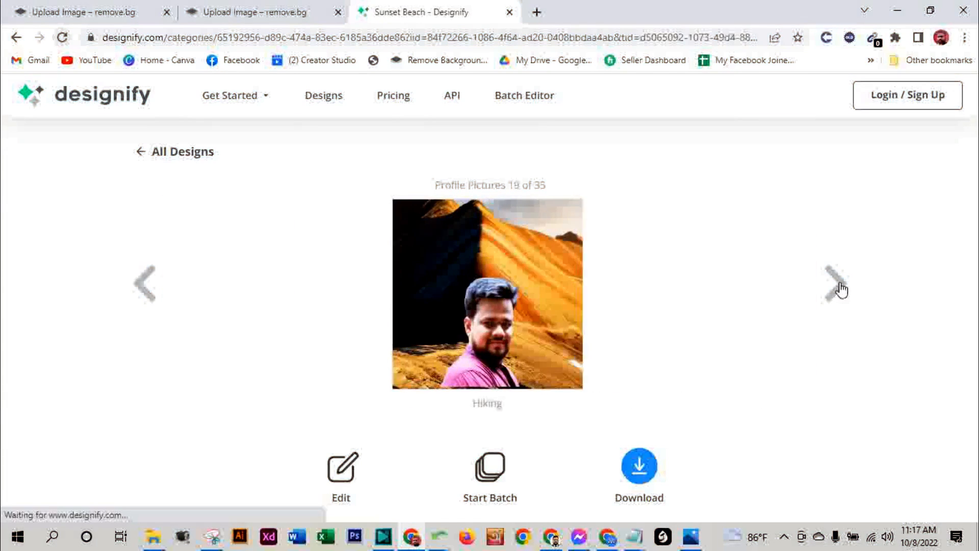
left_click(841, 288)
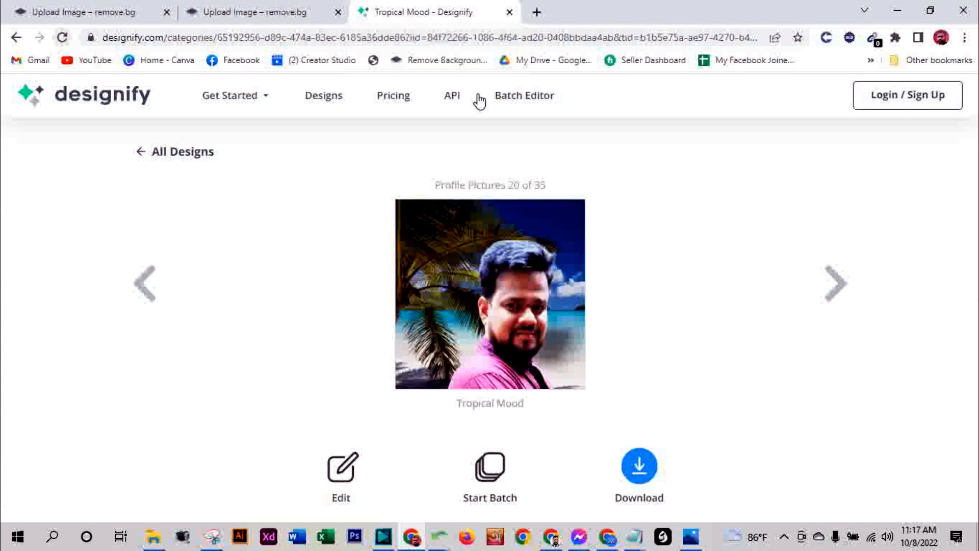
Return to the remove.bg result and download the preview image of the background-free portrait
left_click(252, 15)
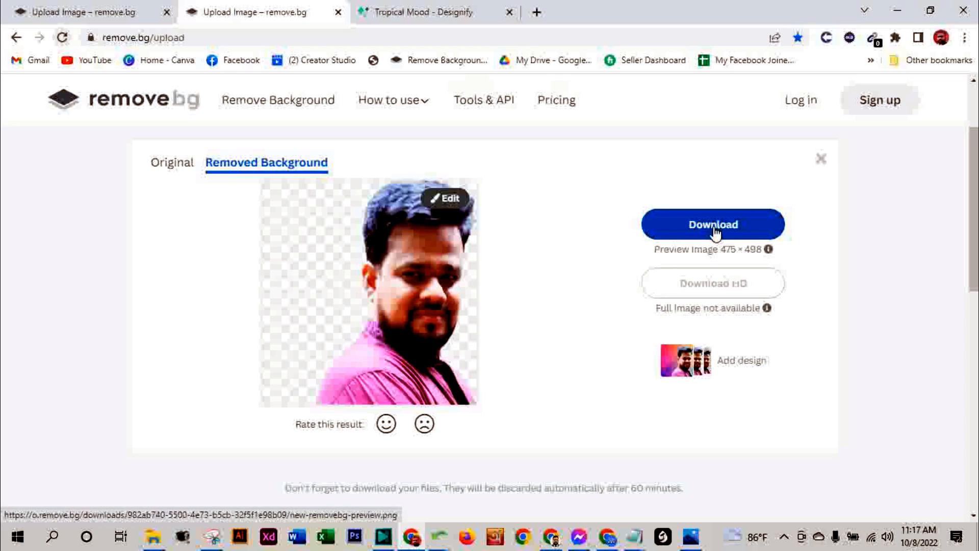
left_click(686, 227)
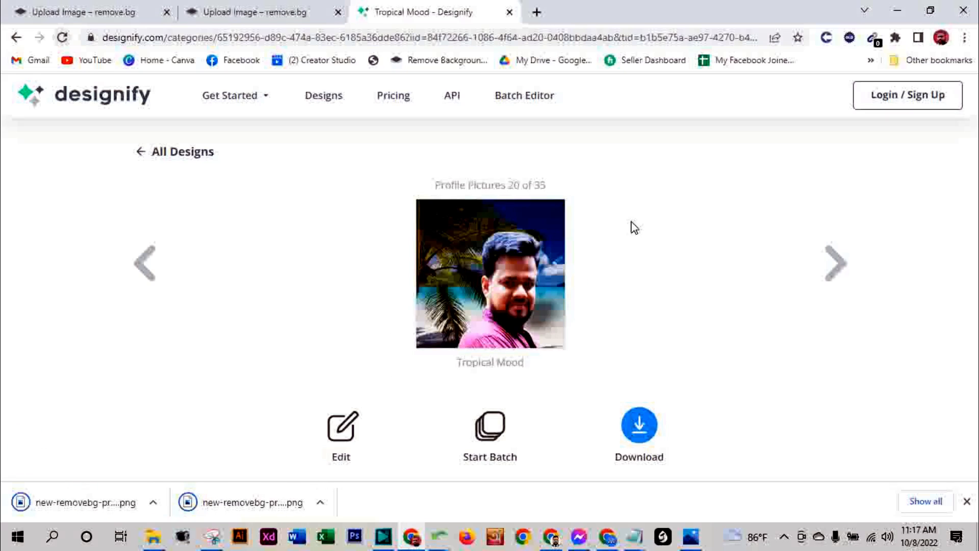
Open new-removebg-preview (1).png from the Downloads folder, look through the neighbouring images, and close the viewer
left_click(153, 541)
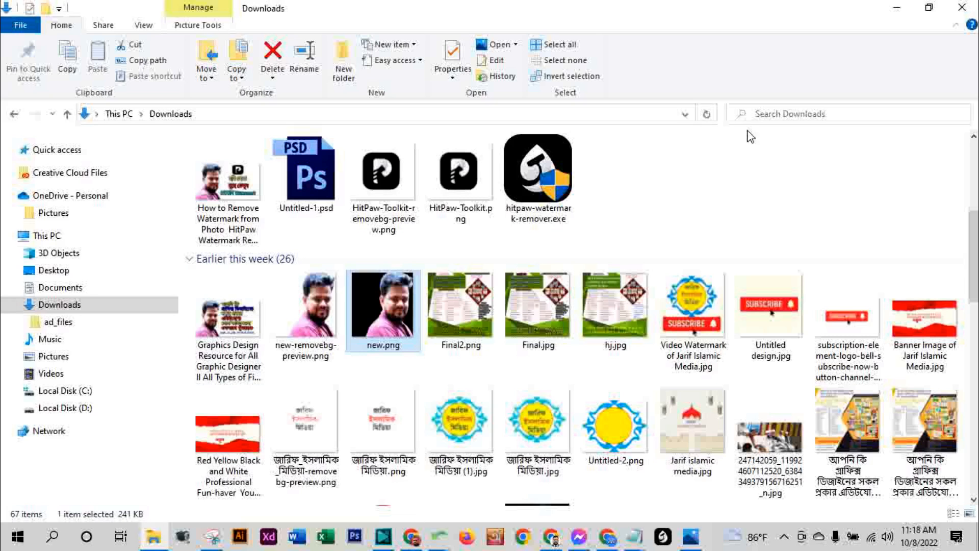
left_click(59, 306)
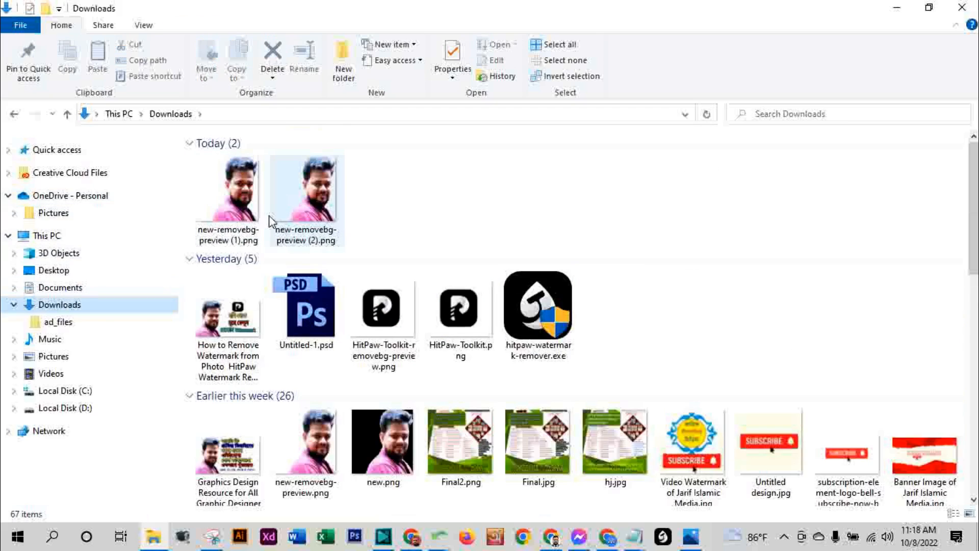
left_click(233, 199)
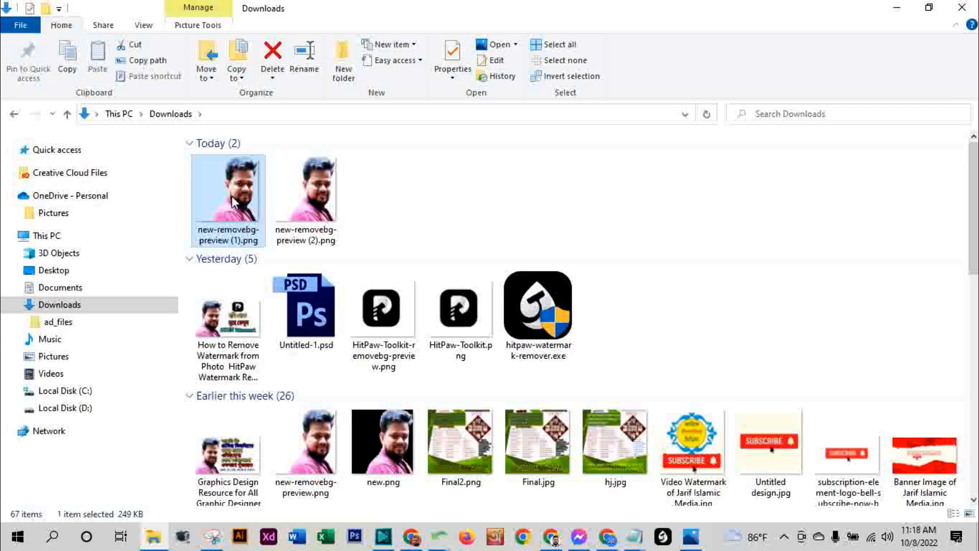
double_click(232, 197)
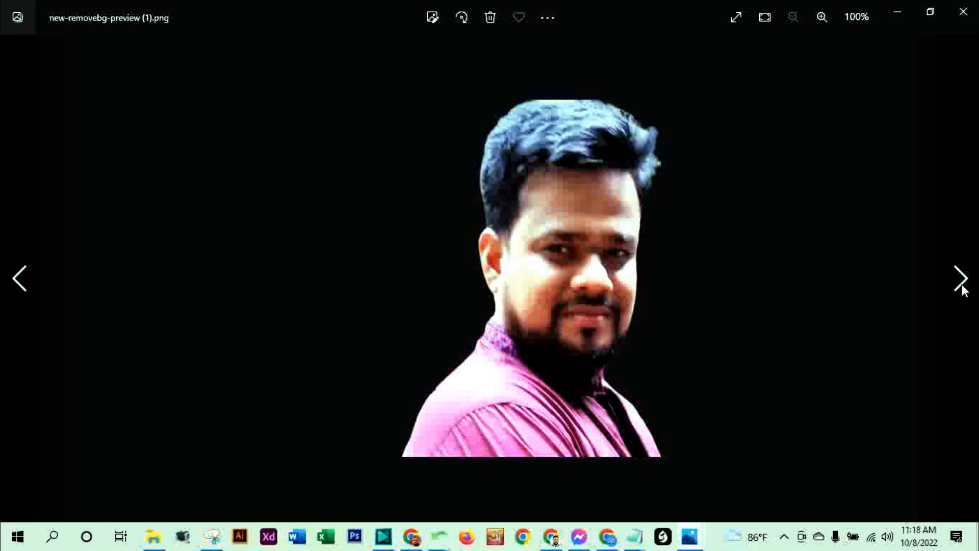
left_click(963, 290)
left_click(27, 290)
left_click(26, 284)
left_click(963, 11)
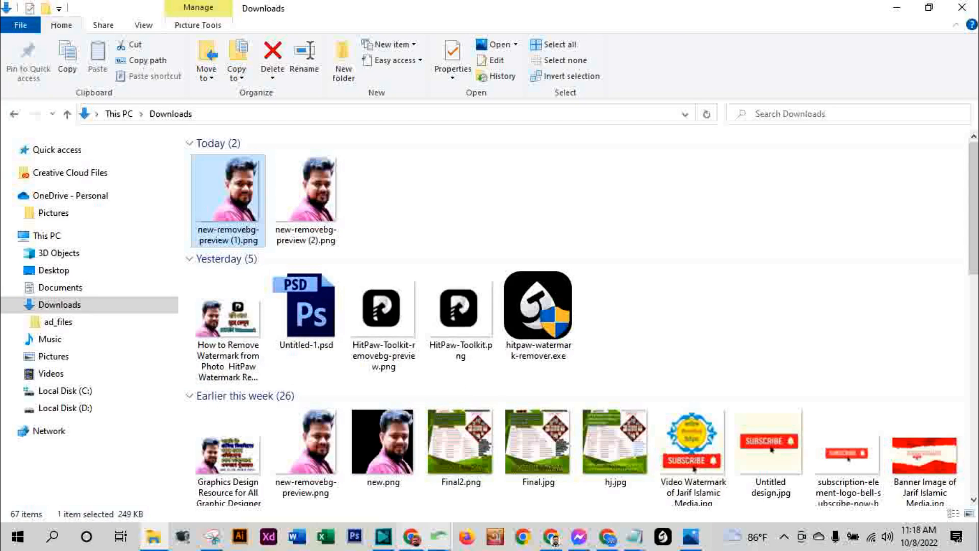
Switch to the other Chrome window and open Canva in a new tab
left_click(554, 546)
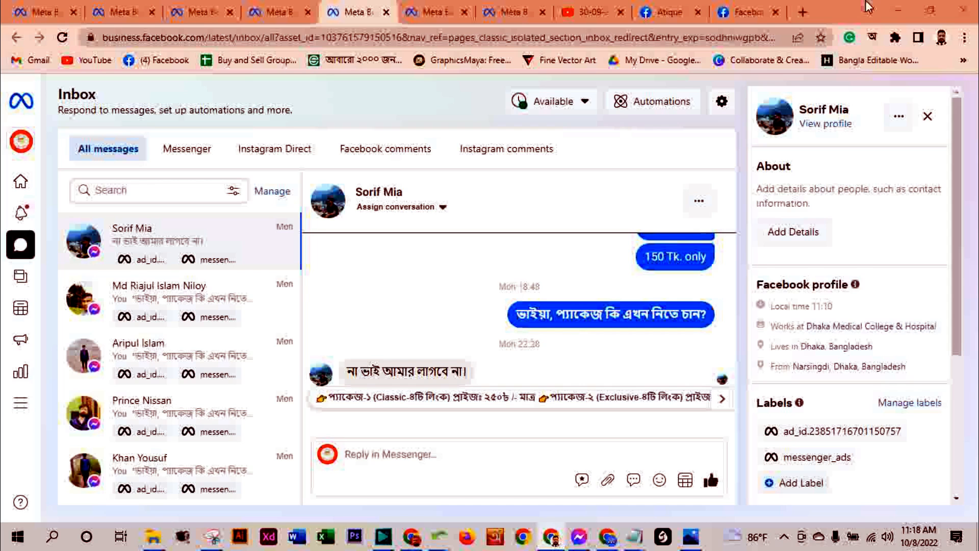
left_click(800, 13)
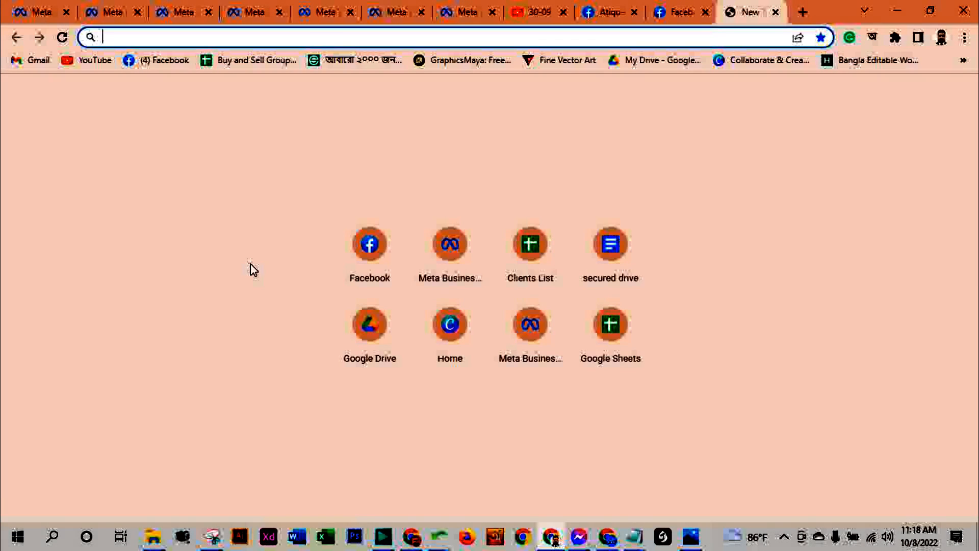
left_click(760, 61)
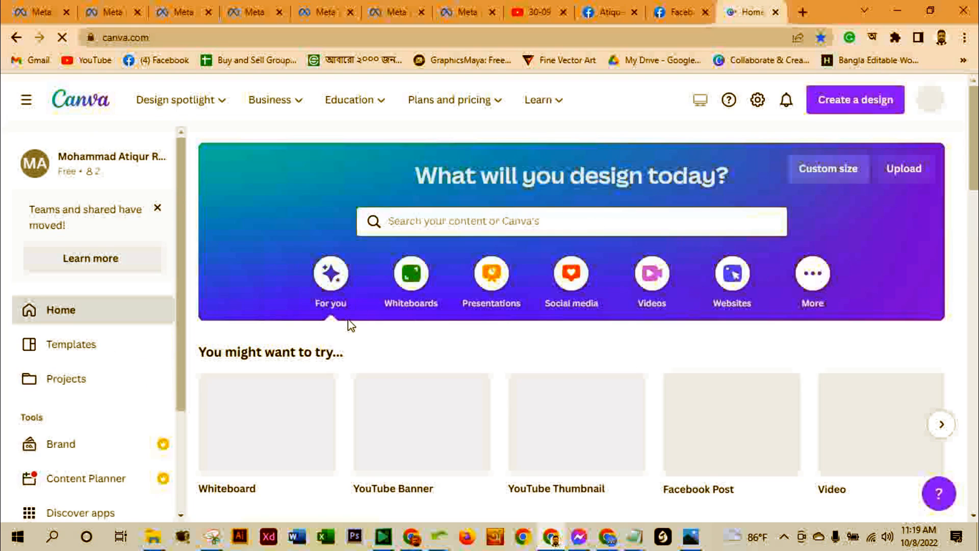
Search Canva for "thamnail", choose the YouTube Thumbnail type, and create a blank design from it
left_click(497, 224)
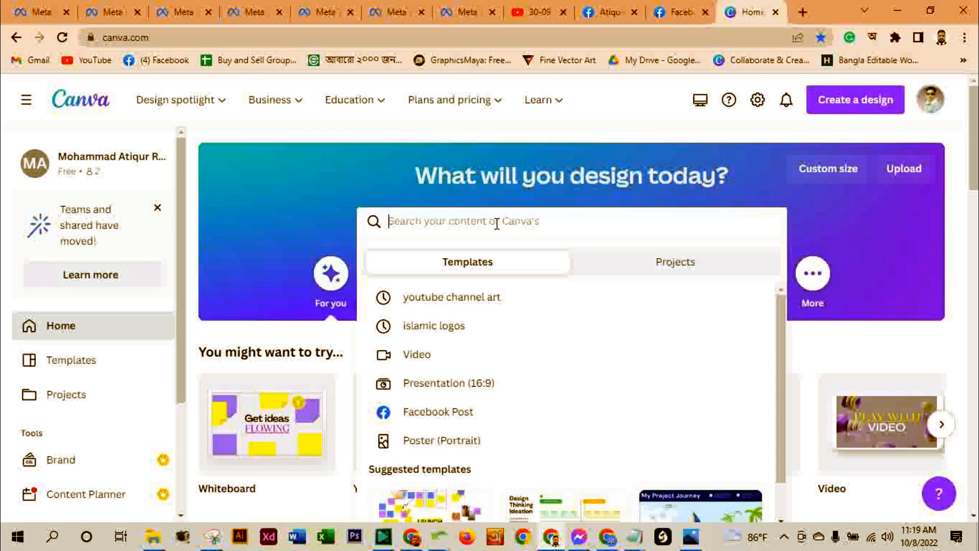
type("th")
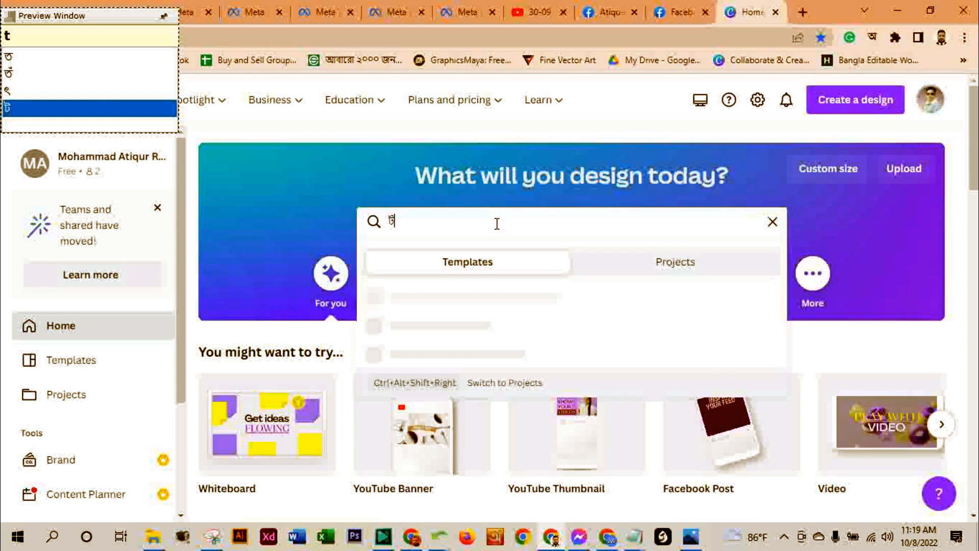
key("BackSpace")
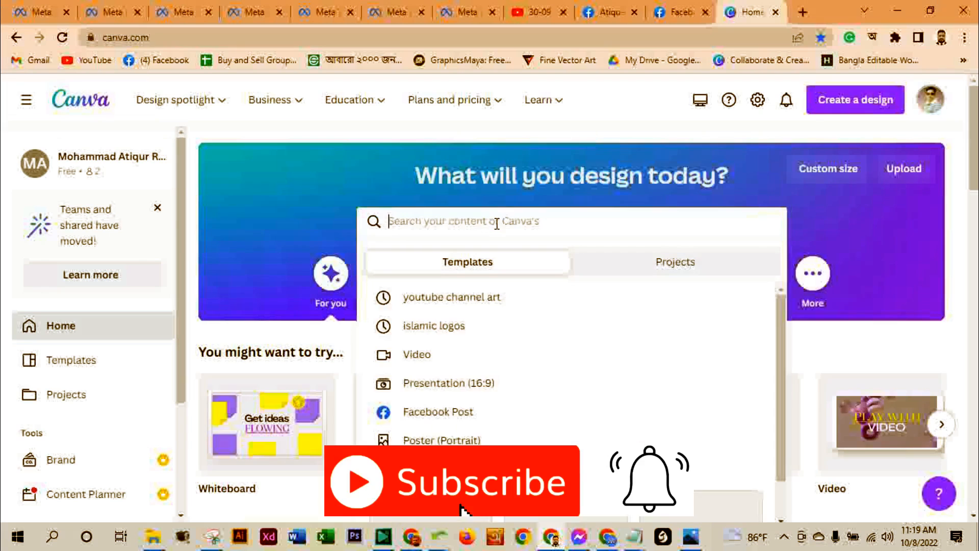
type("thamna")
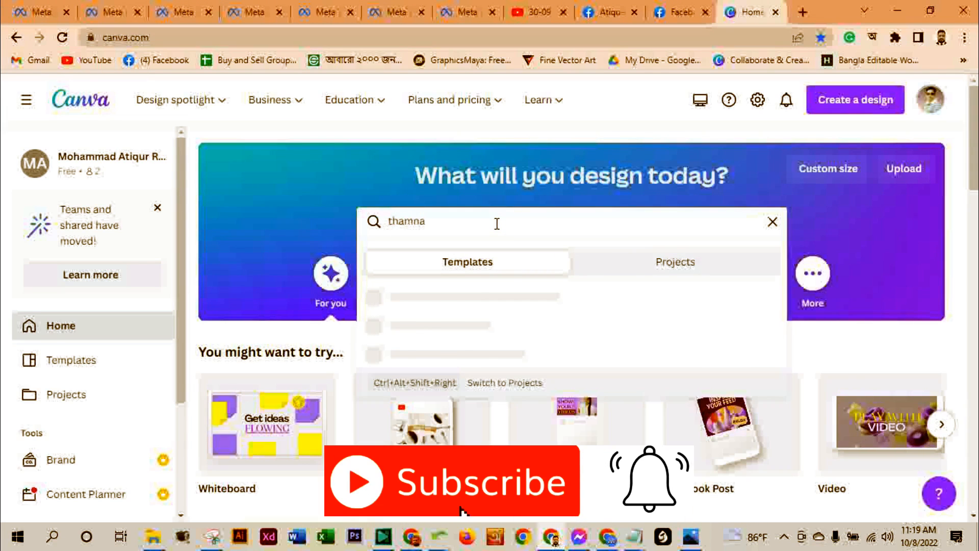
type("il")
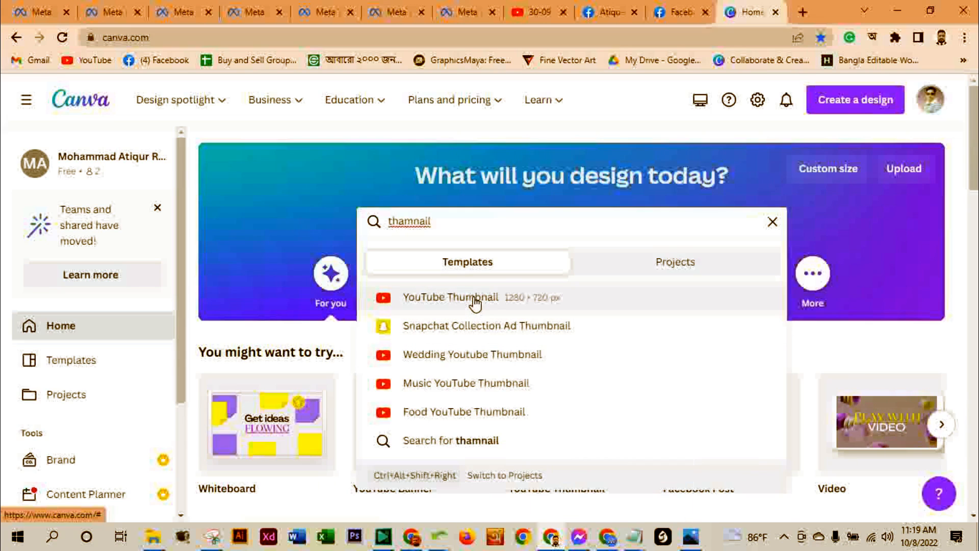
left_click(436, 306)
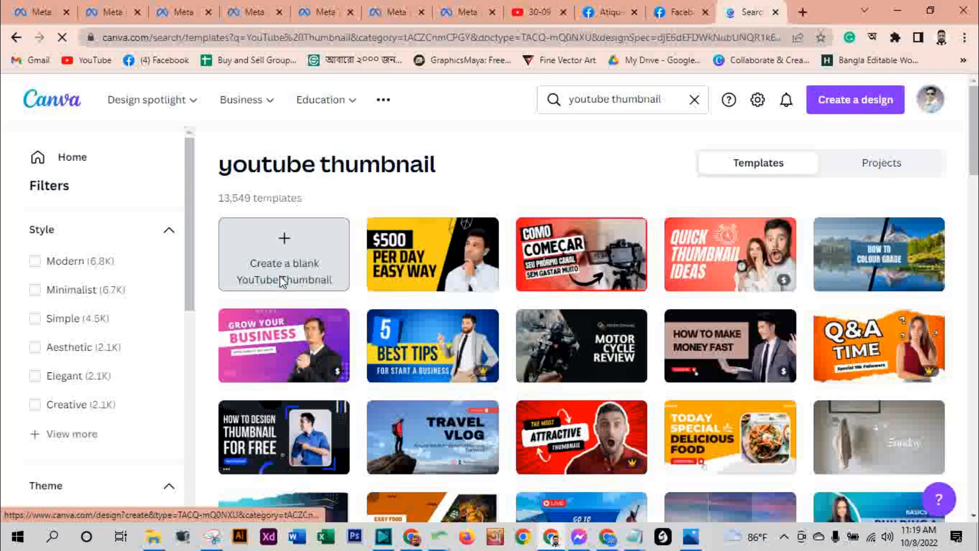
left_click(287, 244)
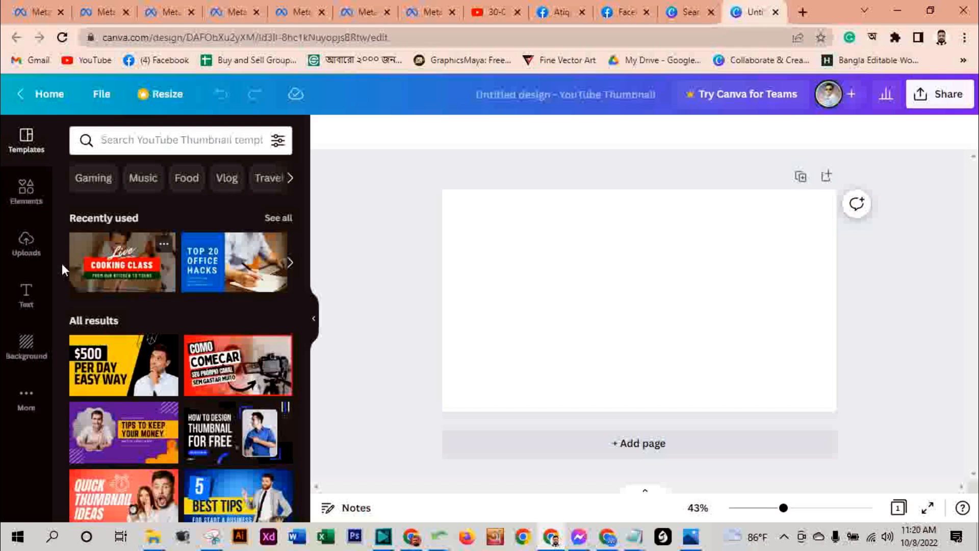
Upload new-removebg-preview (1).png from the Downloads folder to the Canva design's uploads
left_click(29, 250)
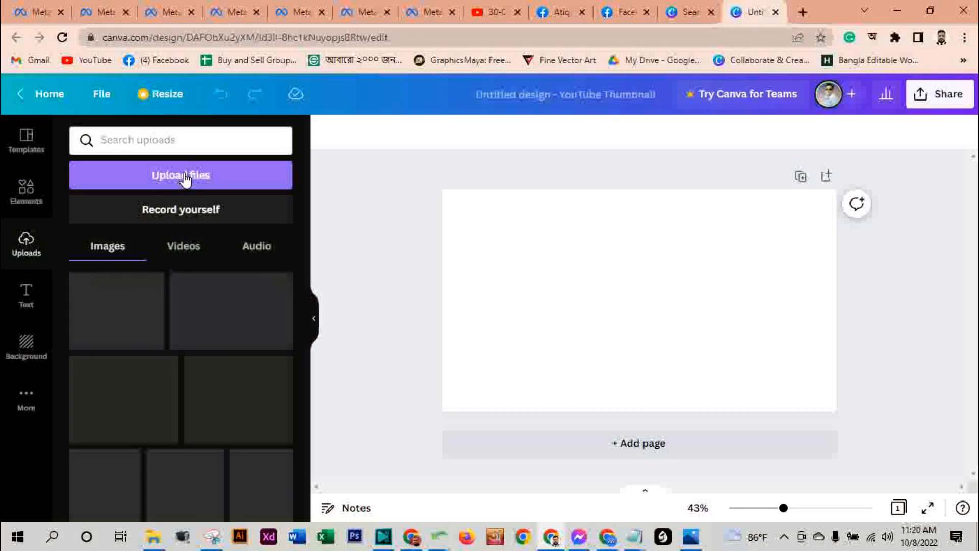
left_click(158, 182)
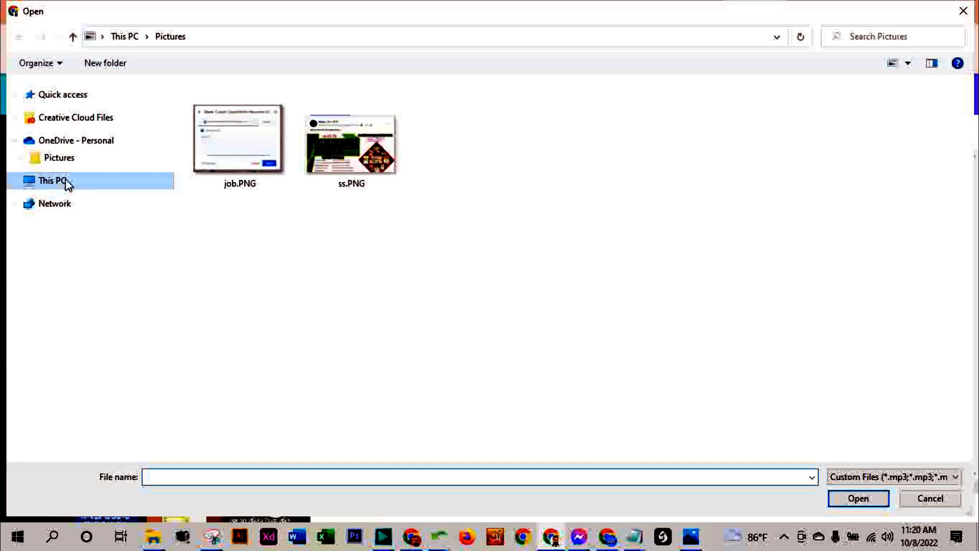
left_click(67, 182)
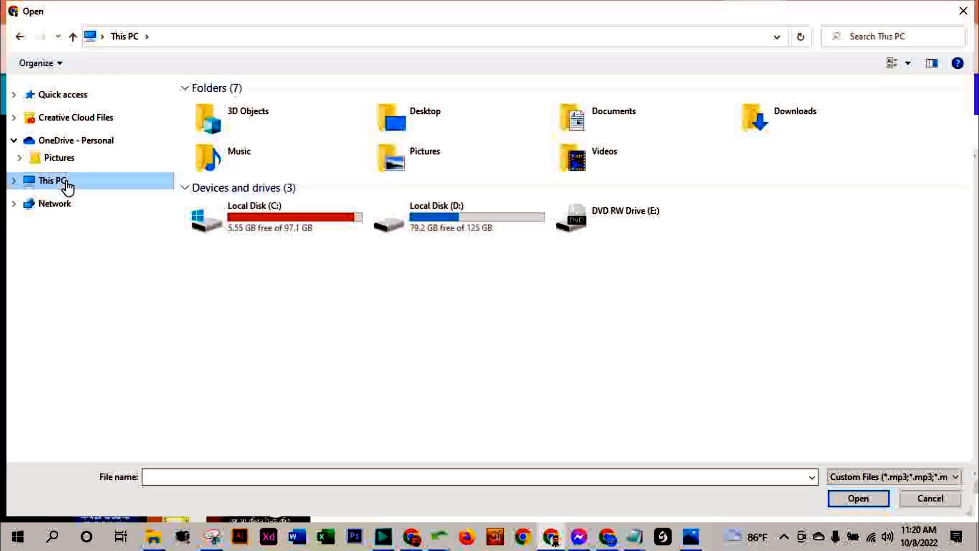
left_click(49, 186)
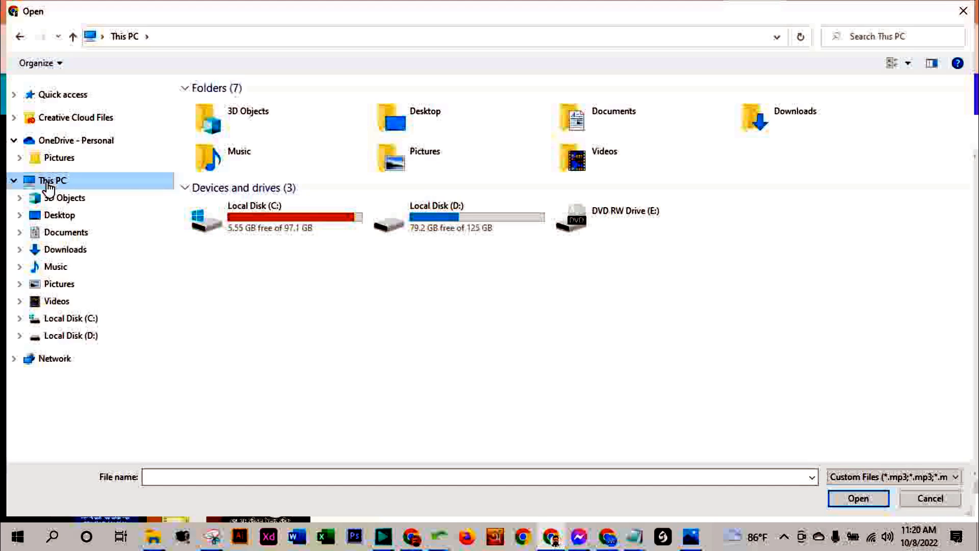
left_click(449, 228)
double_click(449, 228)
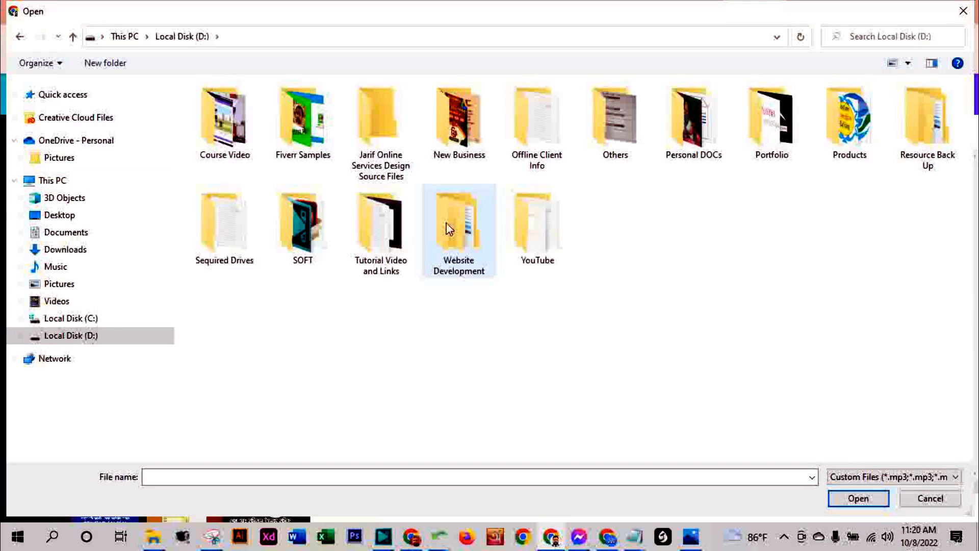
left_click(63, 251)
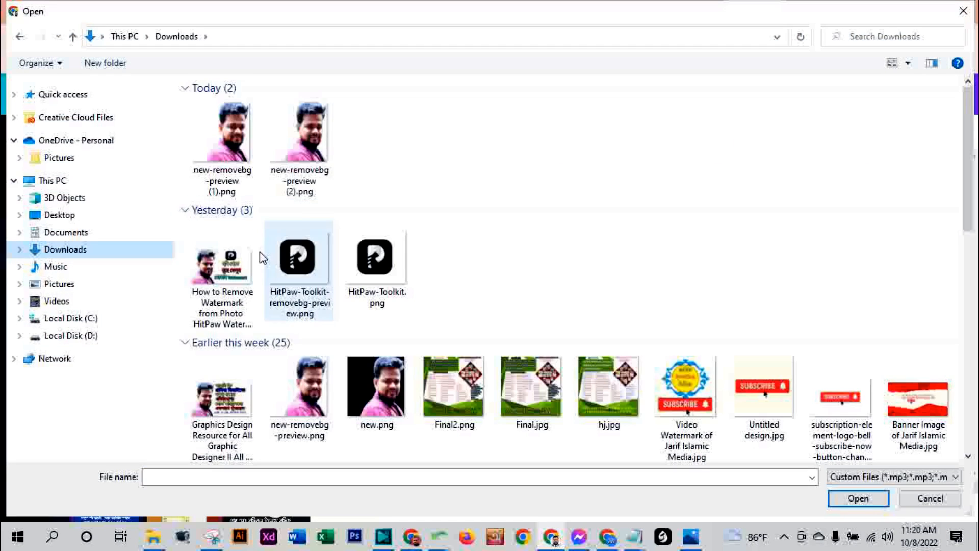
left_click(226, 127)
left_click(860, 499)
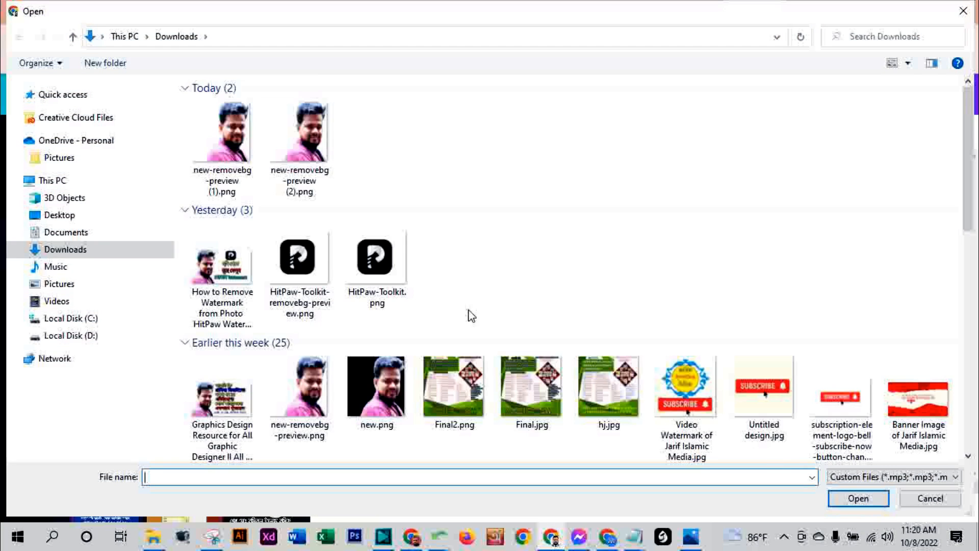
left_click(229, 145)
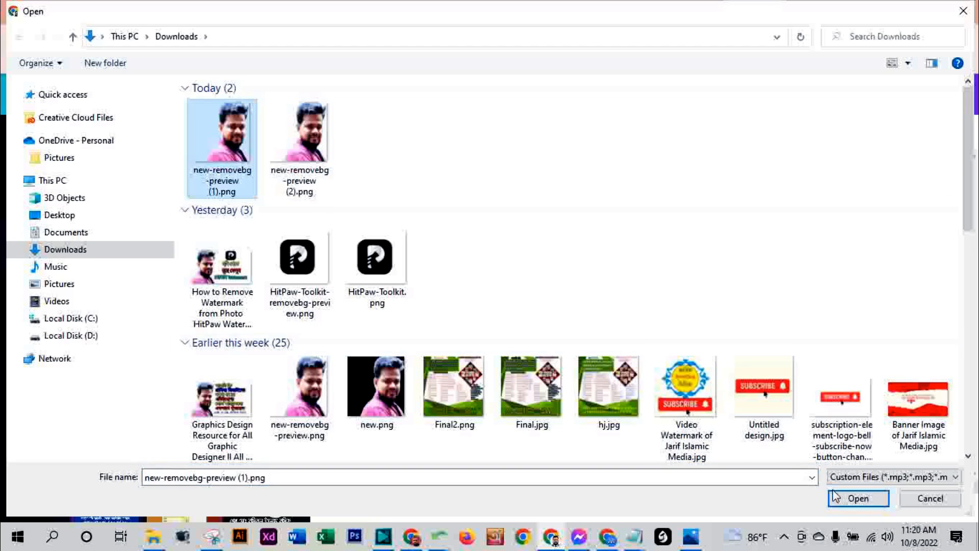
left_click(848, 501)
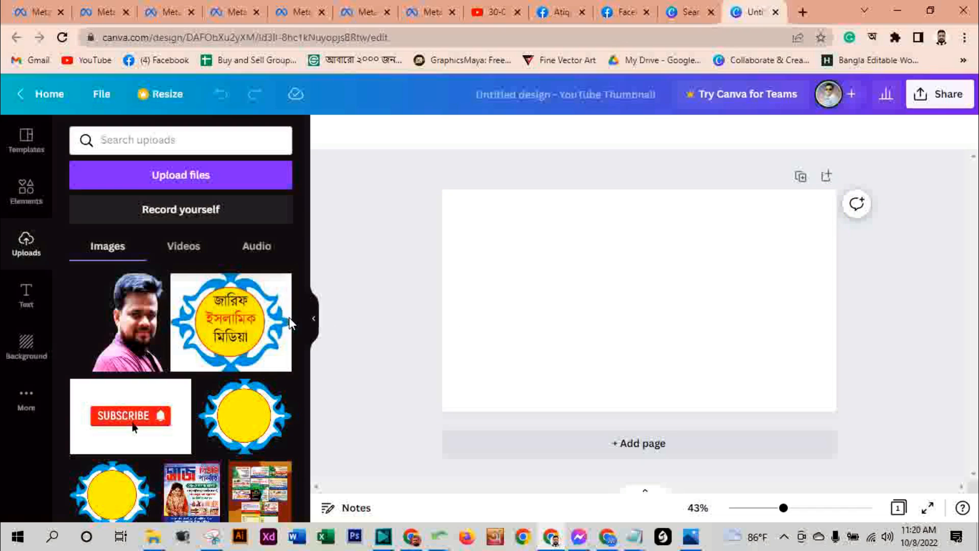
Add the uploaded portrait cutout to the page, enlarge it to nearly the full page height, and move it to the page's left edge
left_click(127, 331)
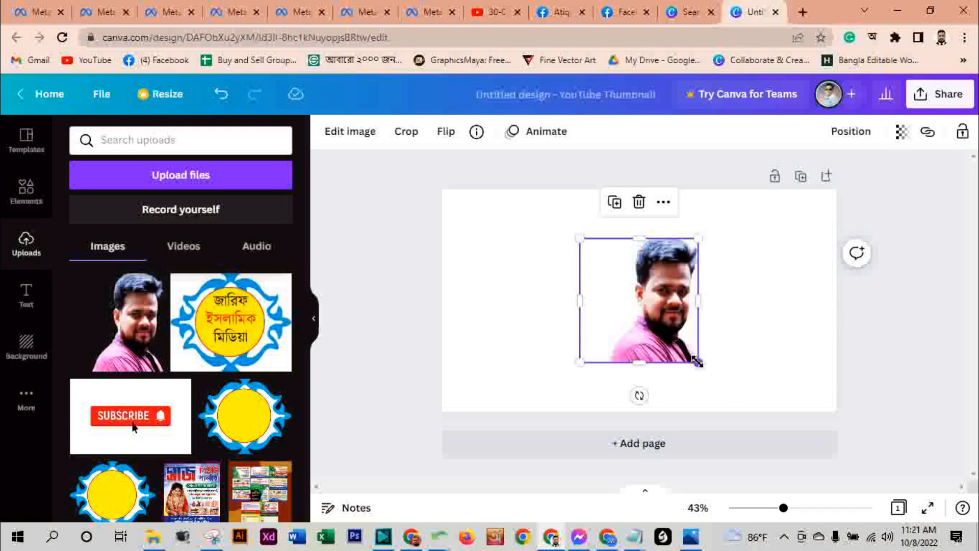
left_click_drag(698, 361, 746, 413)
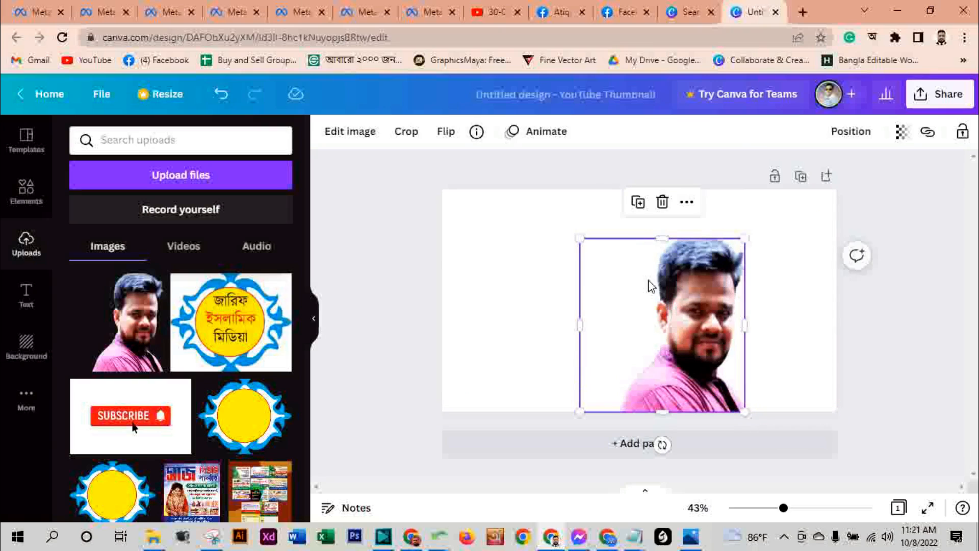
left_click_drag(580, 238, 540, 197)
left_click_drag(705, 290, 568, 290)
left_click(358, 415)
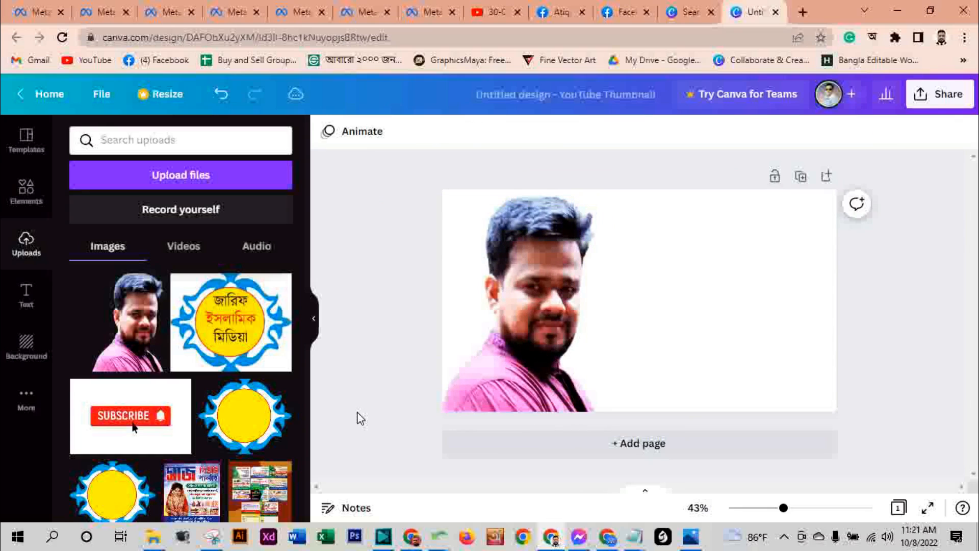
left_click(761, 337)
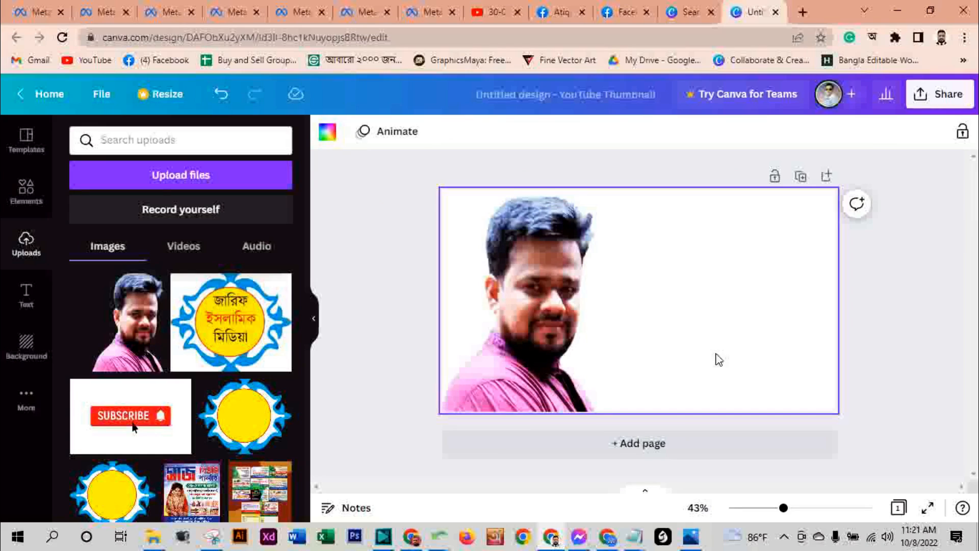
Try red, violet and orange as the Canva page's background colour, and settle on light green
left_click(326, 134)
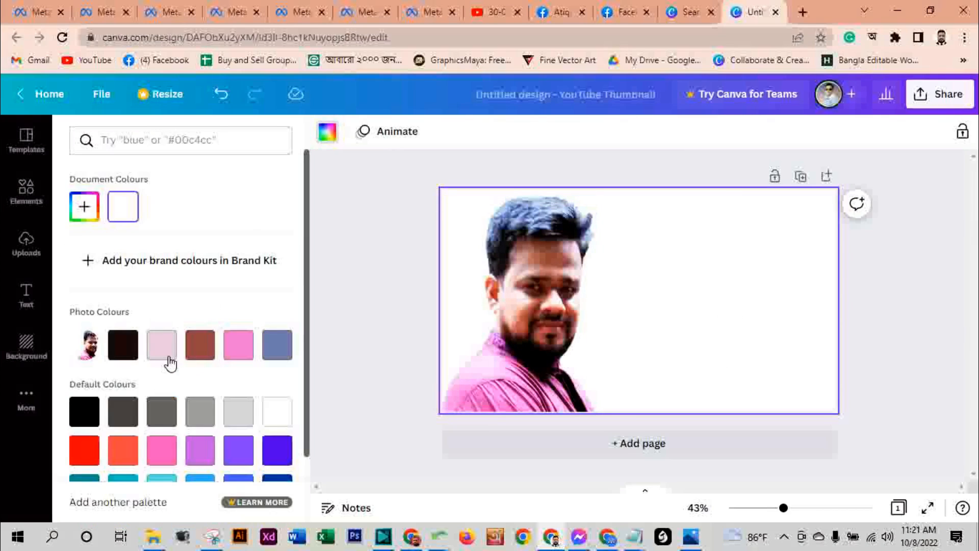
left_click(82, 451)
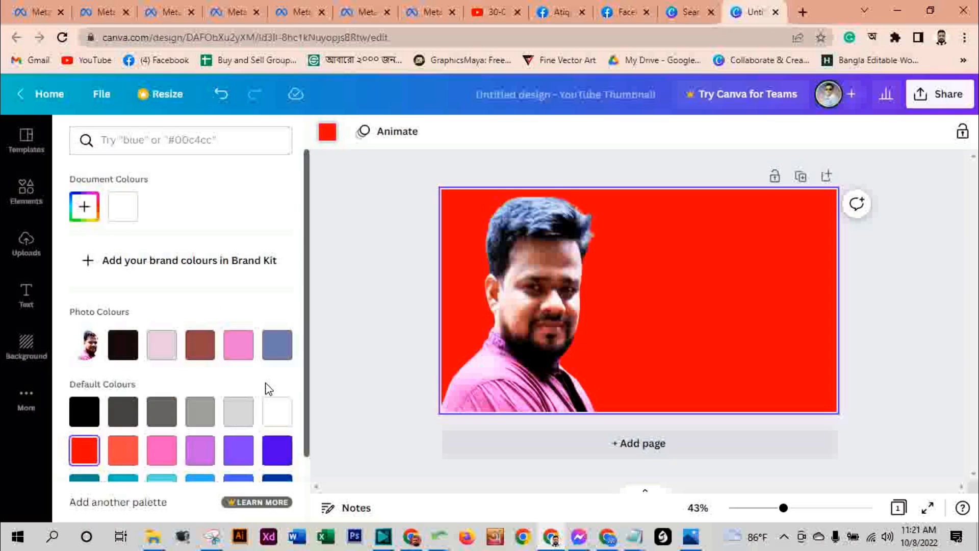
left_click(277, 450)
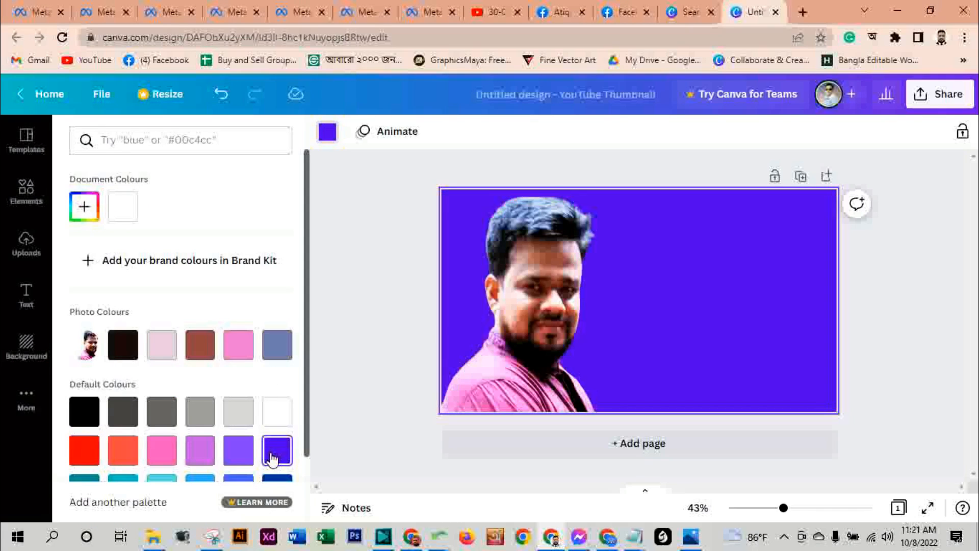
scroll(274, 429, "down", 2)
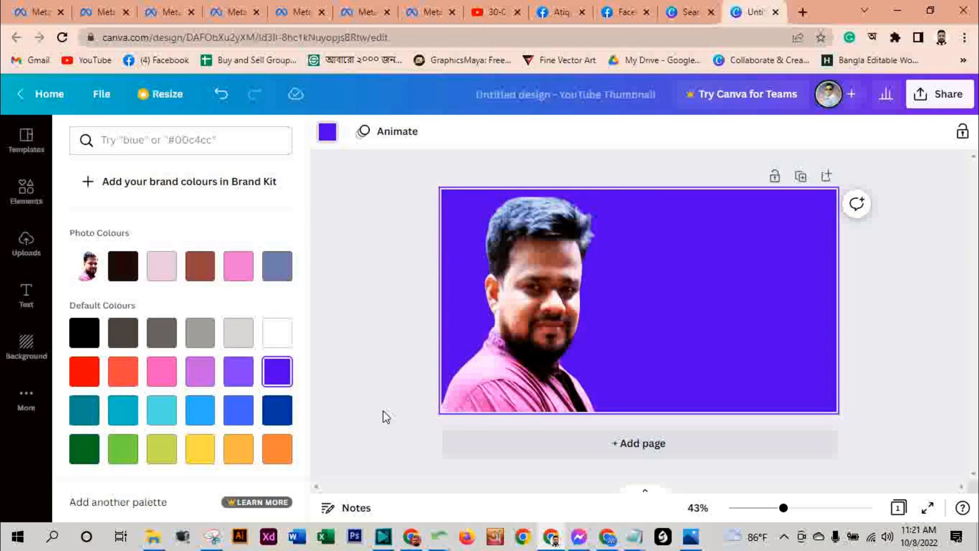
left_click(243, 454)
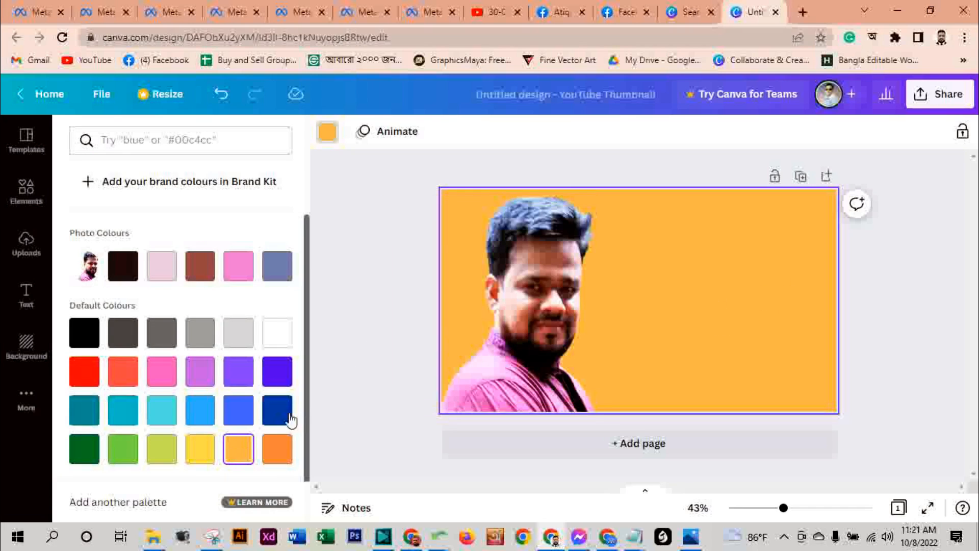
left_click(127, 452)
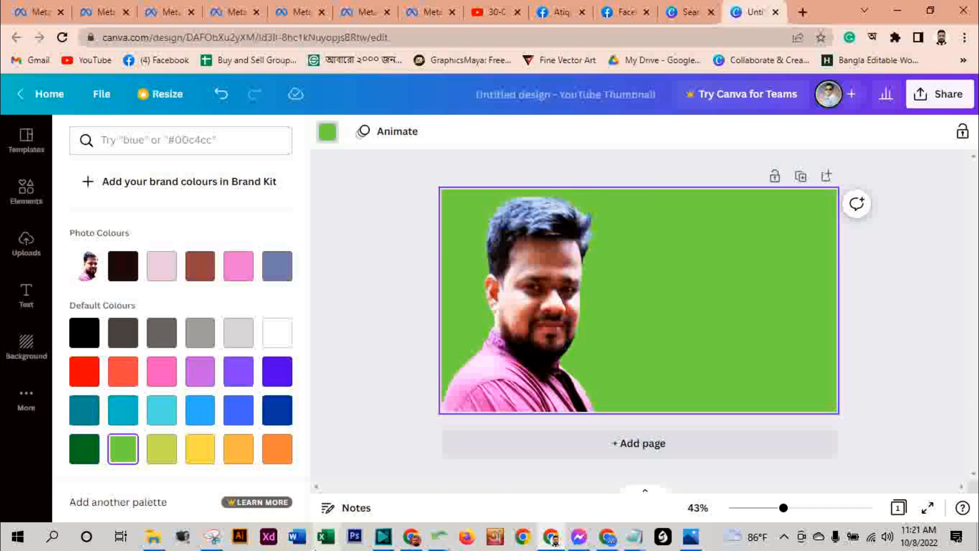
Switch to Photoshop and create a new 1280 × 720 pixel RGB document with a white background
left_click(356, 539)
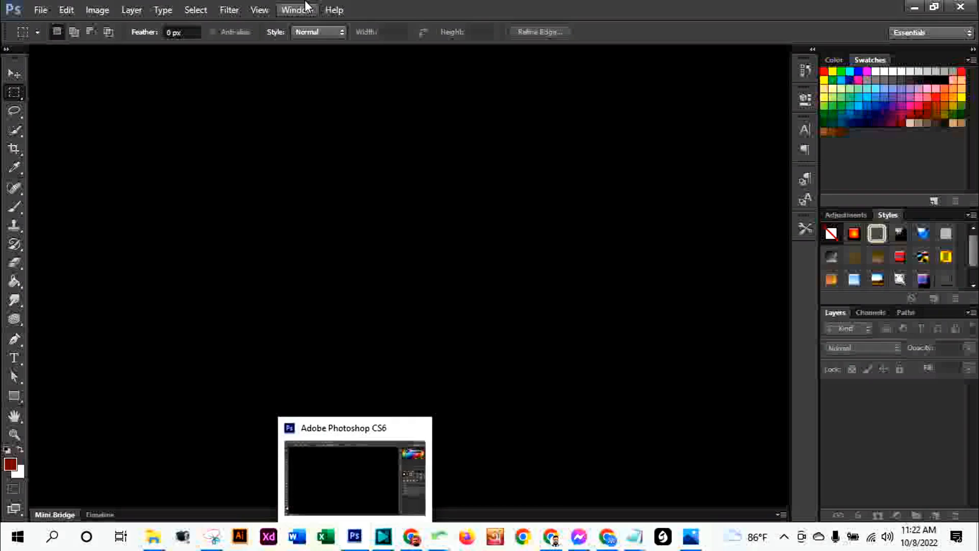
left_click(40, 10)
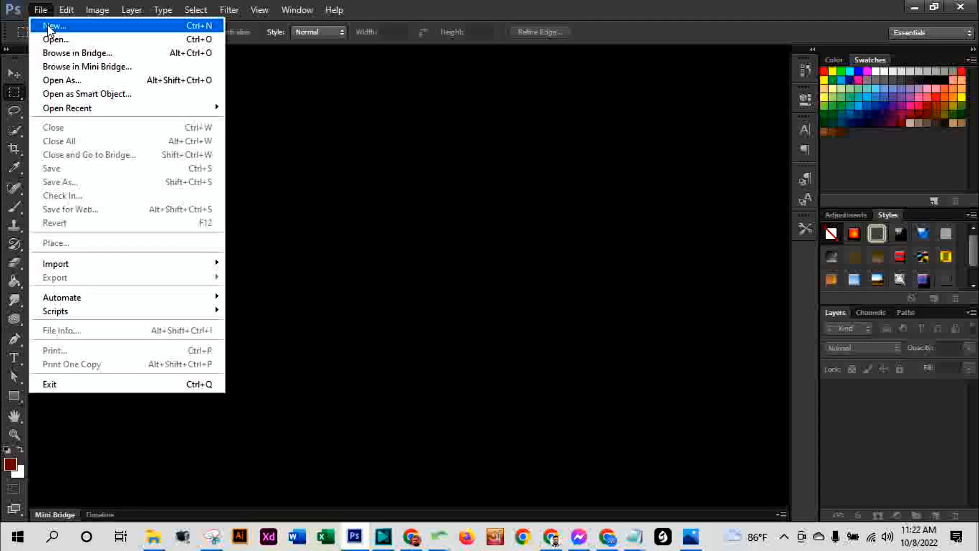
left_click(47, 24)
key("ctrl+n")
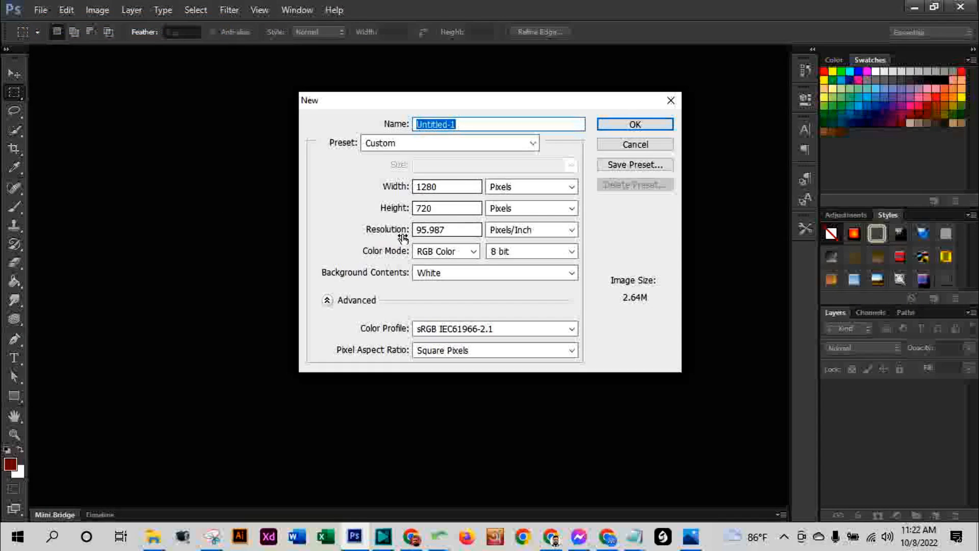
left_click(648, 126)
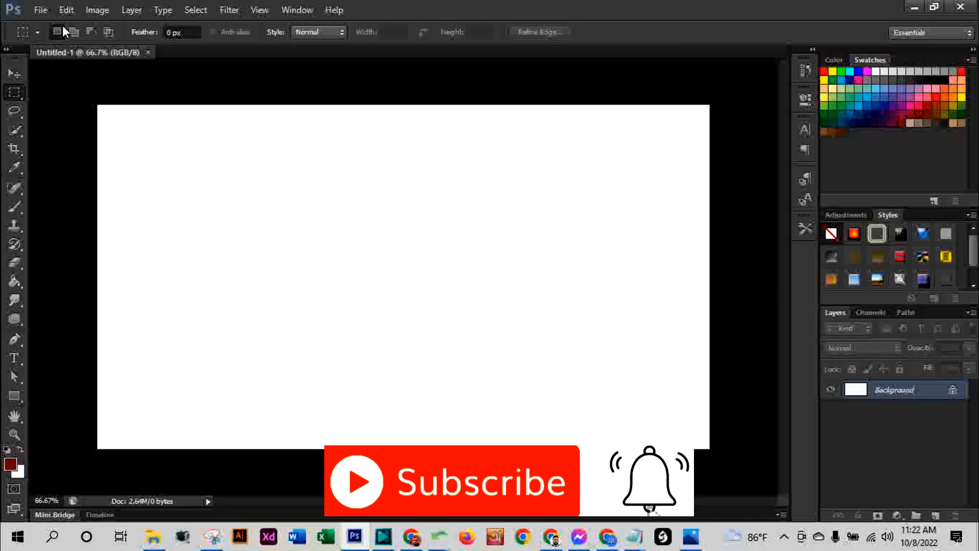
Open new-removebg-preview (1).png from the Downloads folder as a separate document
left_click(41, 11)
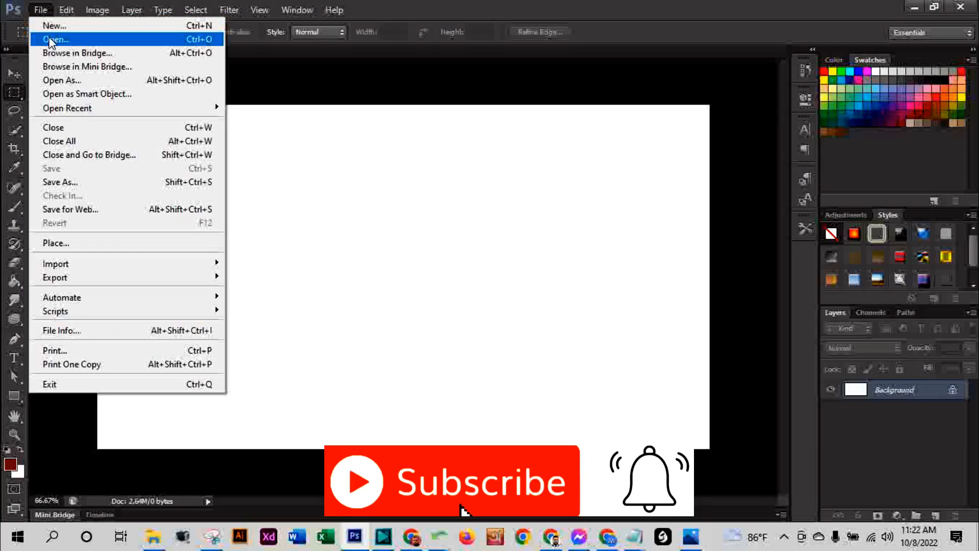
left_click(50, 39)
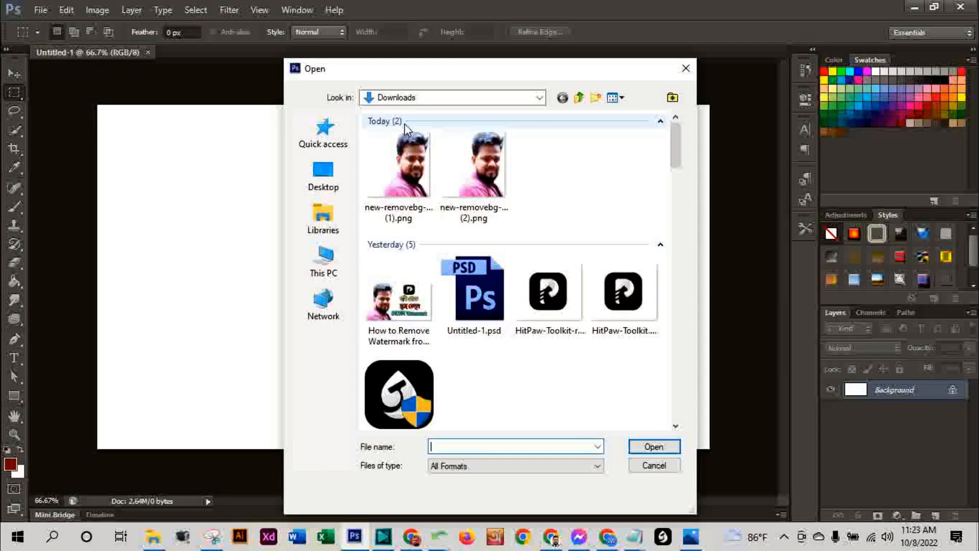
left_click(412, 172)
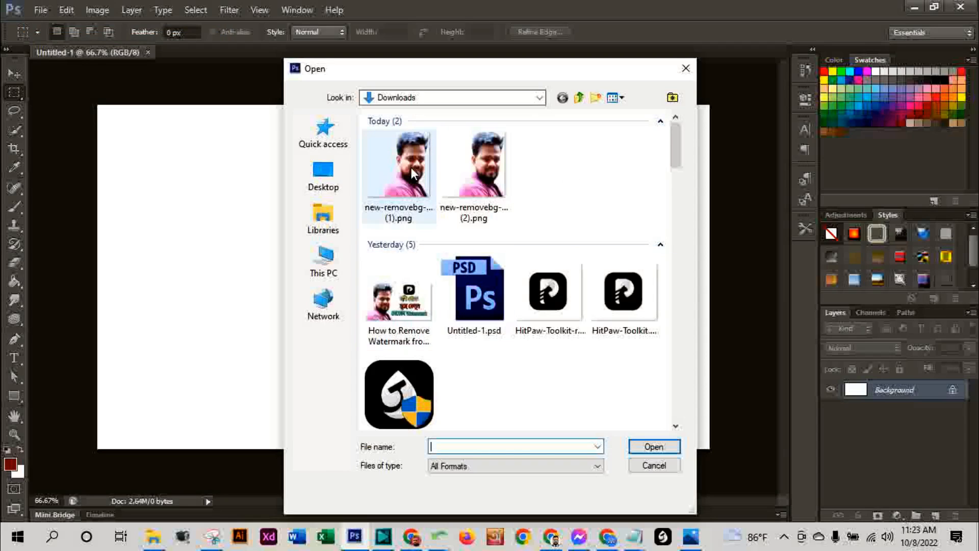
left_click(658, 447)
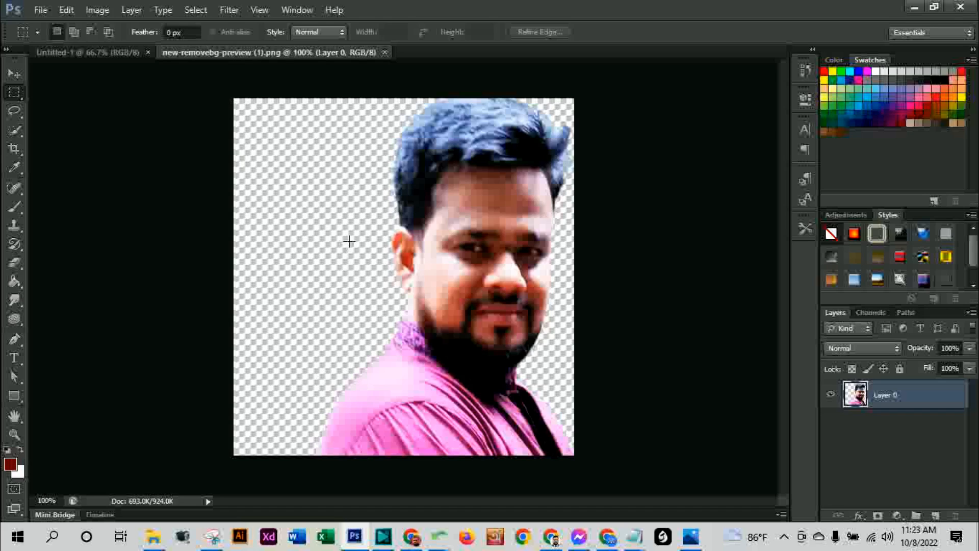
Copy the entire portrait cutout image and paste it into the blank Untitled-1 document
left_click(113, 52)
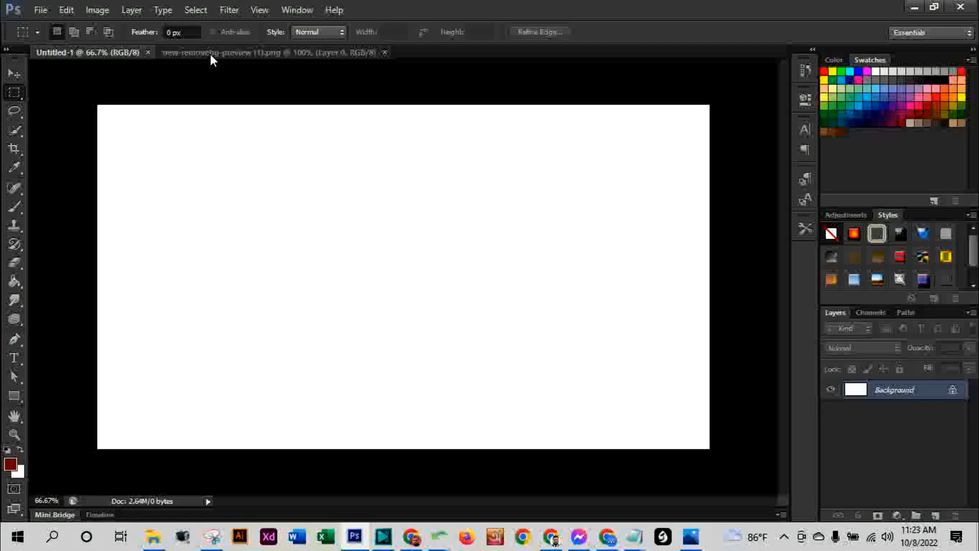
left_click(210, 53)
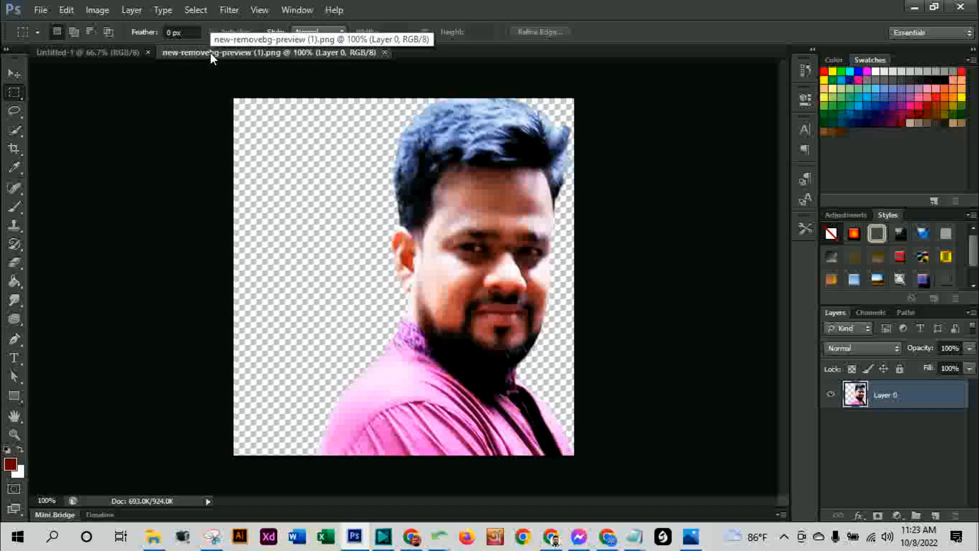
key("ctrl+a")
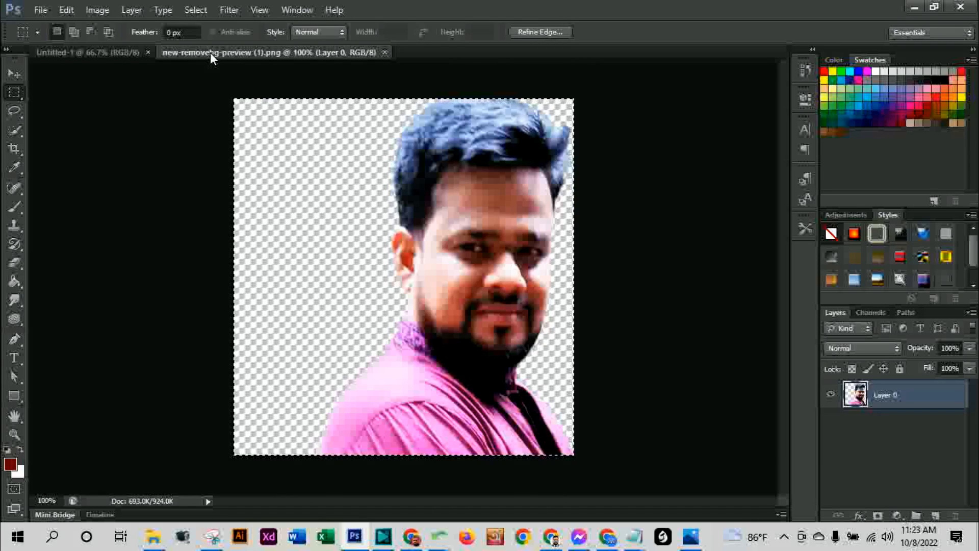
left_click(95, 53)
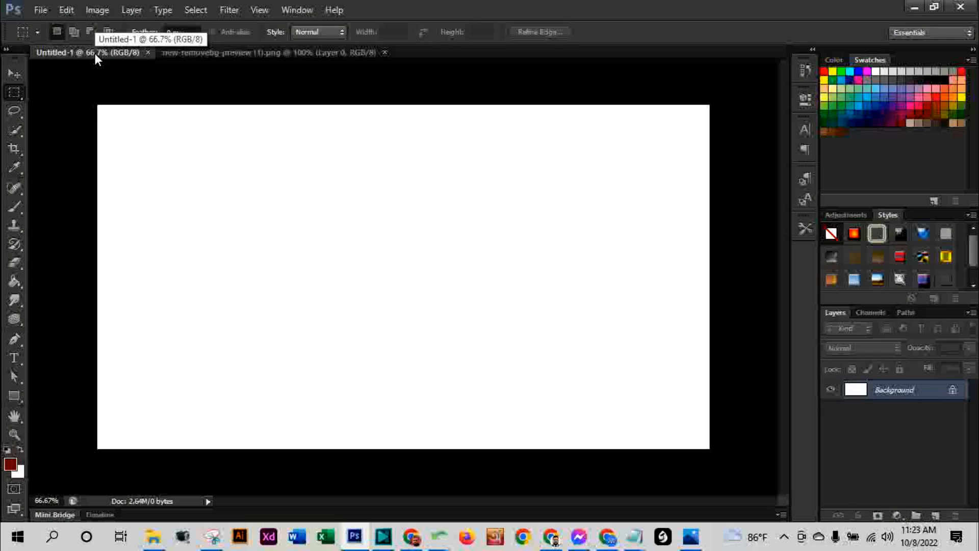
key("ctrl+v")
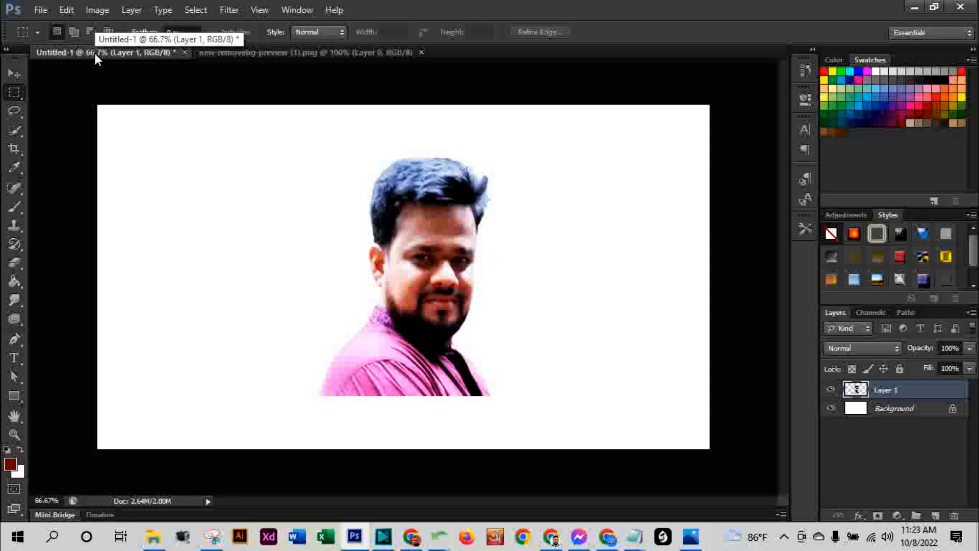
Activate the Move tool and turn on its transform controls for the pasted portrait layer
left_click(20, 75)
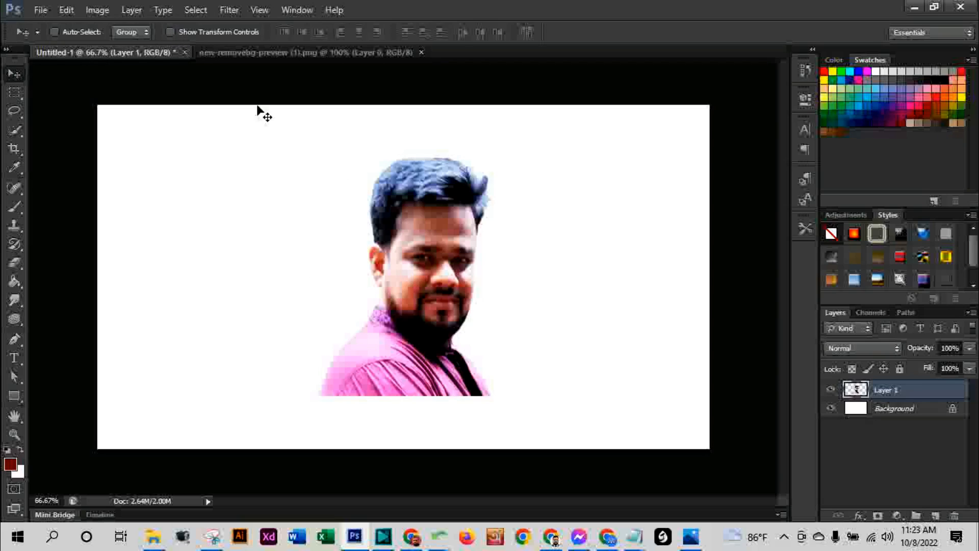
left_click(171, 31)
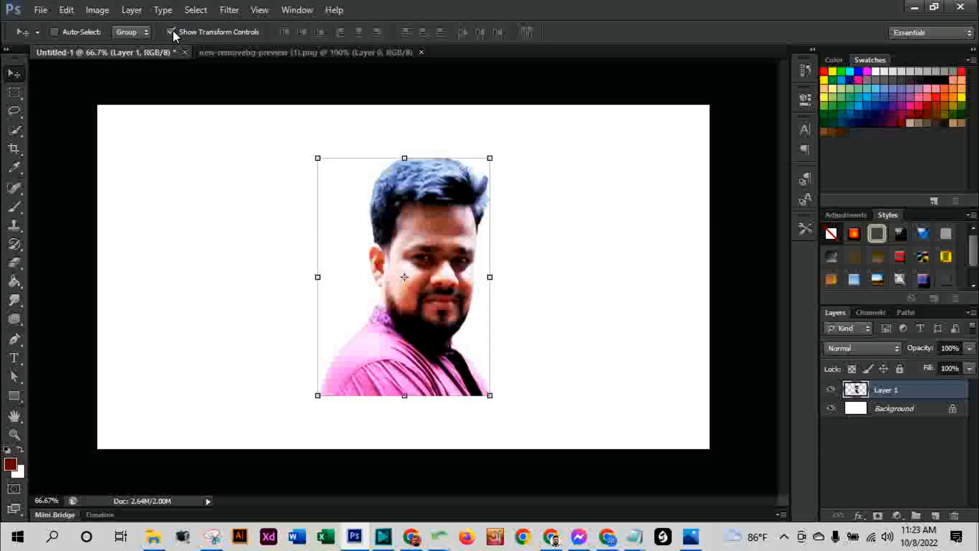
left_click(170, 32)
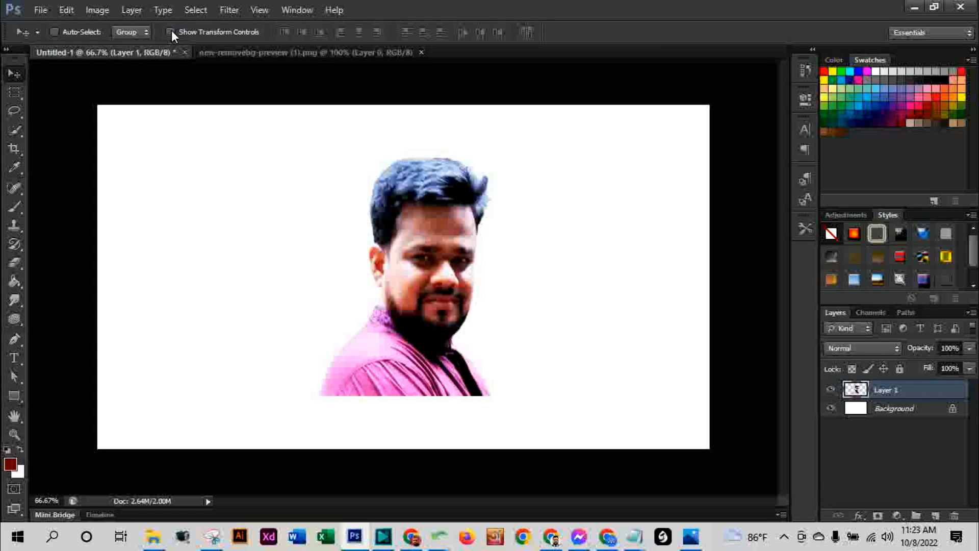
left_click(171, 32)
left_click(171, 31)
left_click(171, 32)
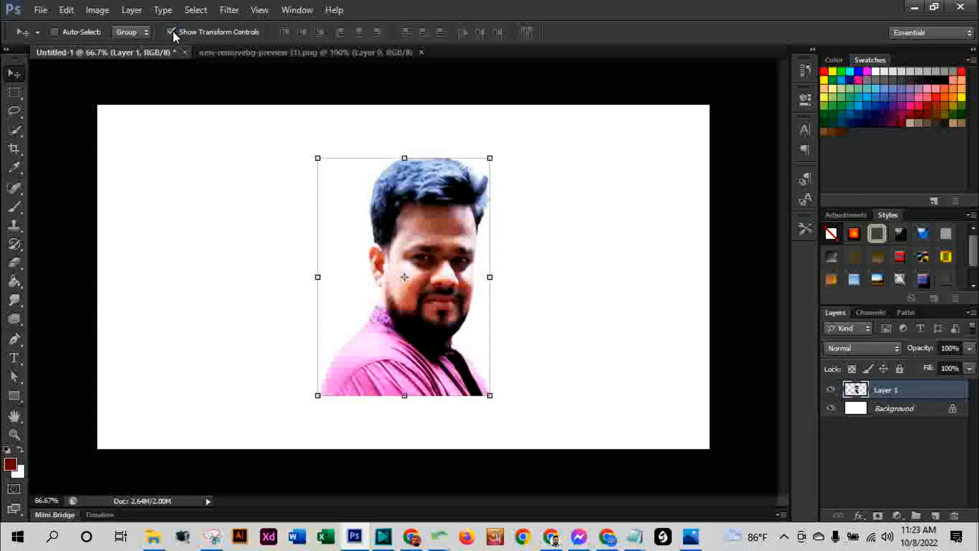
Move the portrait to the canvas's lower-left corner, scale it to about 144.5% to fill the canvas height, apply the transformation, and hide the transform controls
left_click_drag(409, 267, 212, 312)
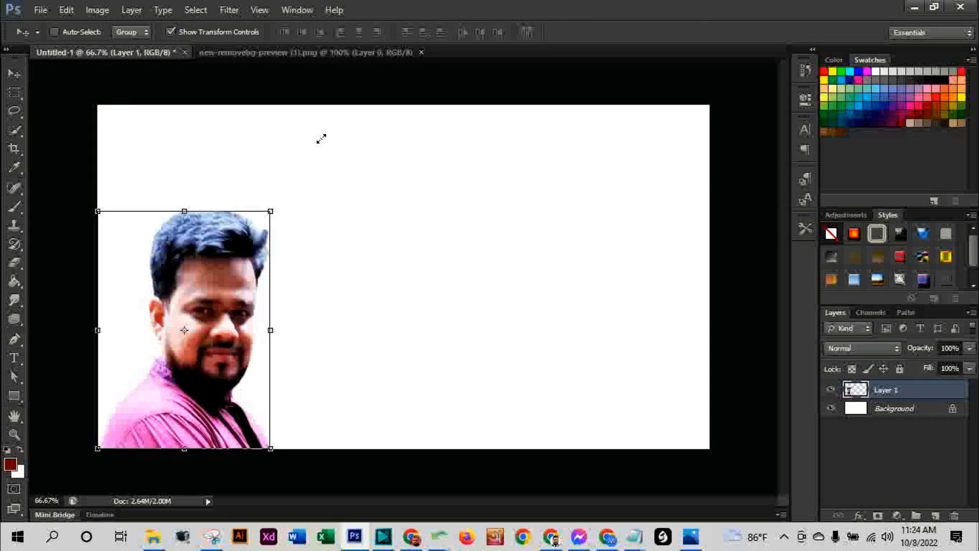
left_click_drag(321, 138, 349, 106)
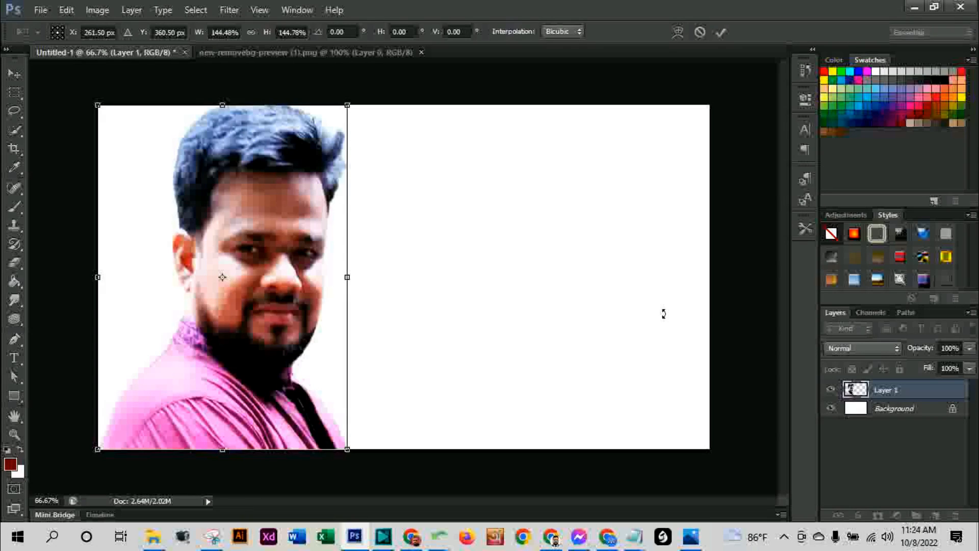
left_click(16, 75)
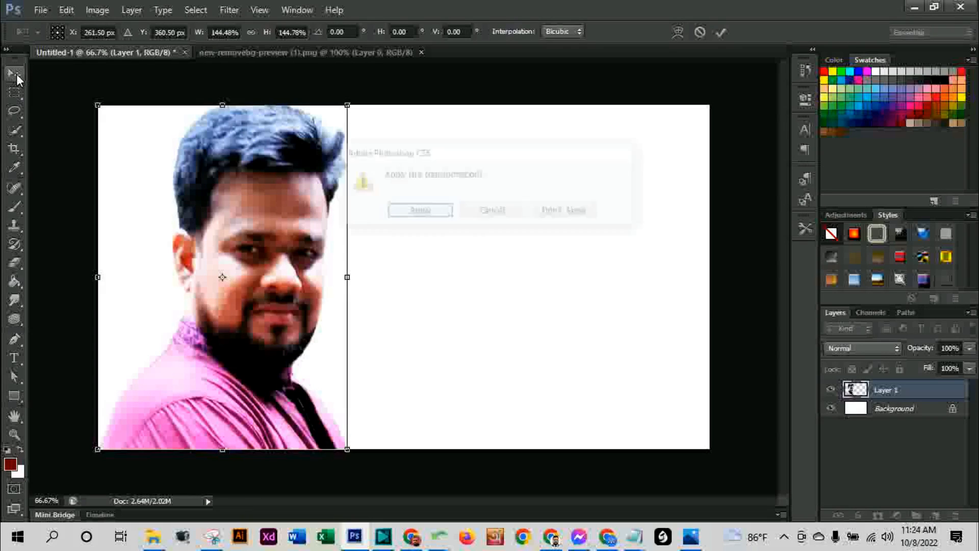
left_click(418, 212)
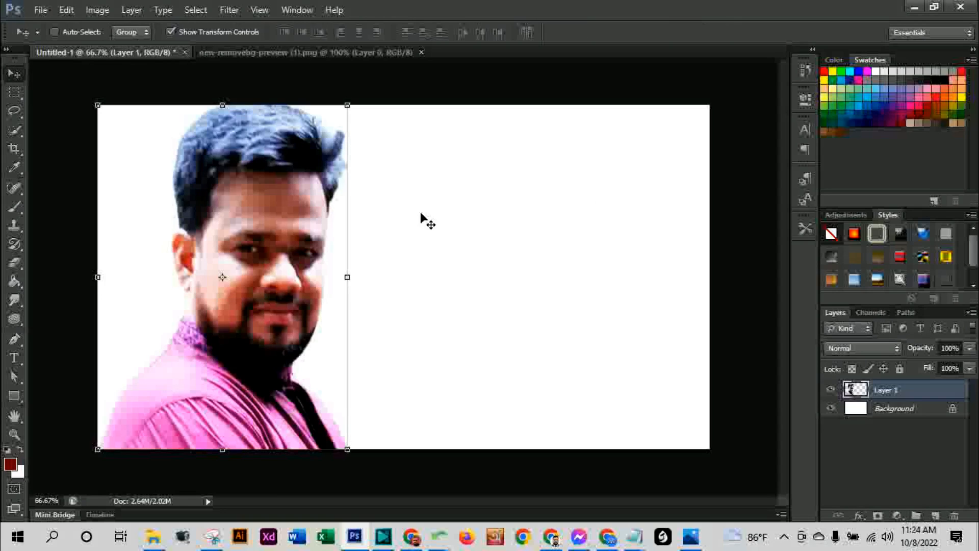
left_click(171, 32)
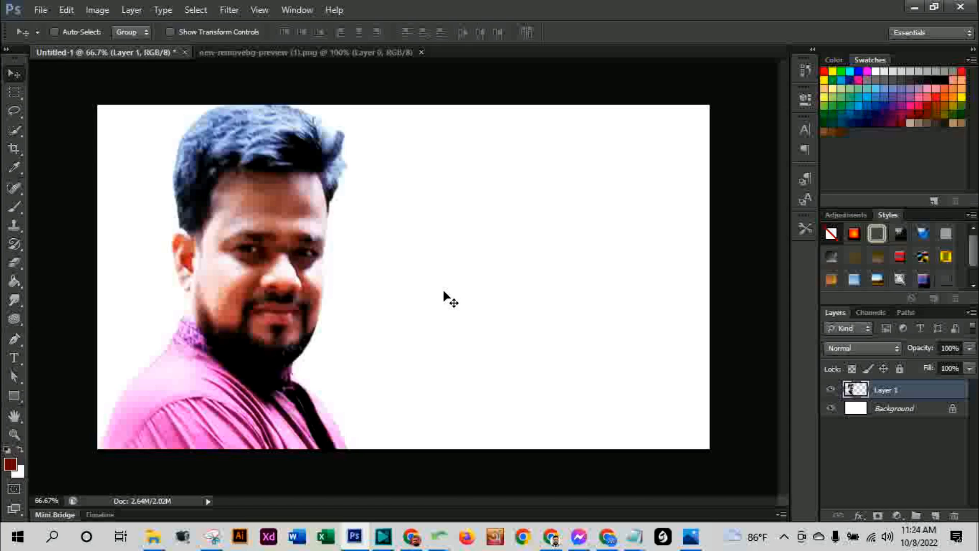